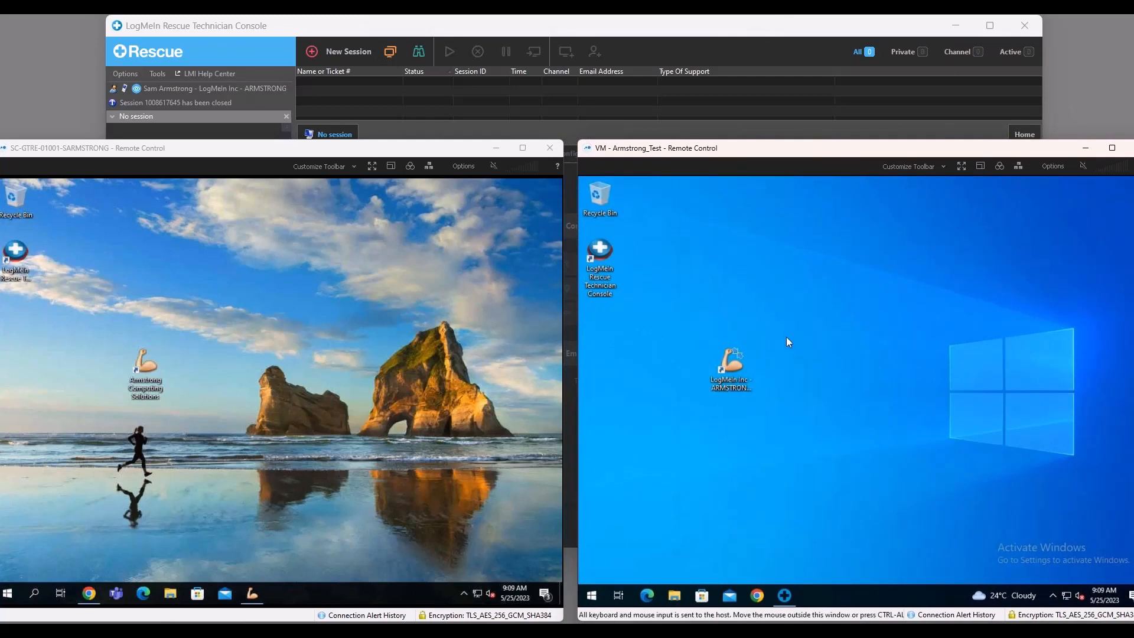
Bring up the Armstrong Calling Card on the VM - Armstrong_Test desktop and shift it slightly downward.
left_click(732, 363)
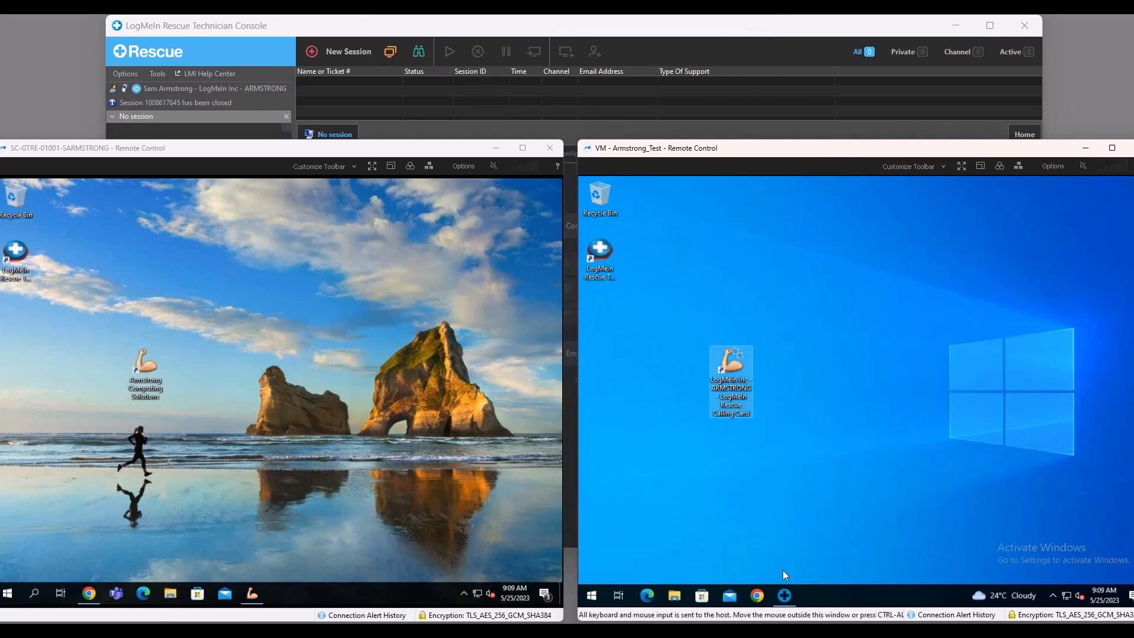
left_click(789, 599)
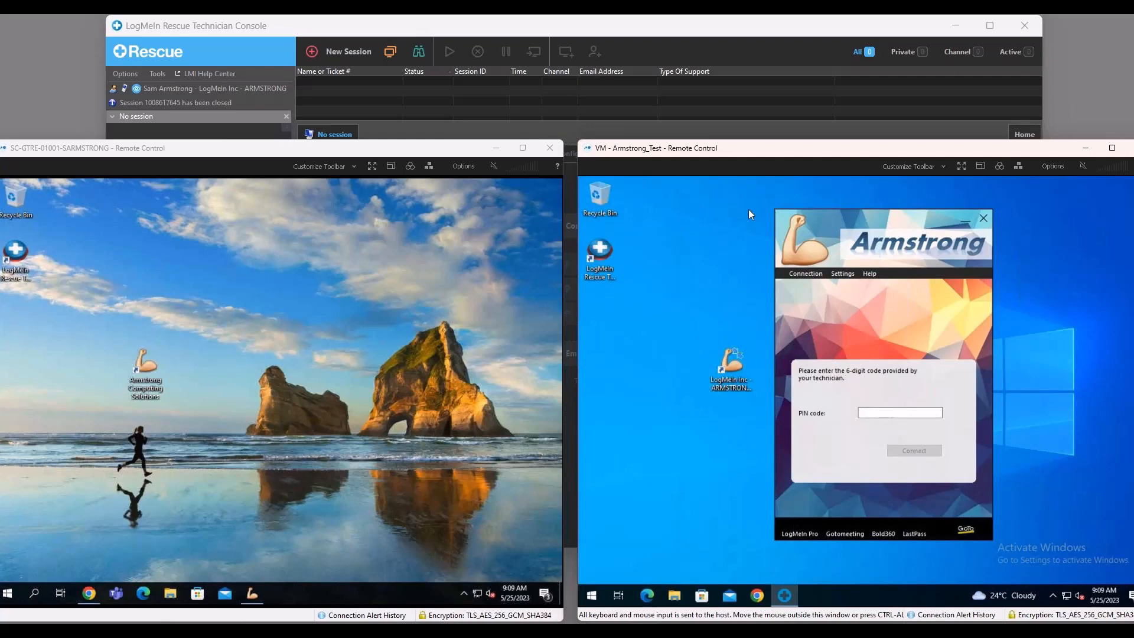
left_click_drag(689, 317, 768, 444)
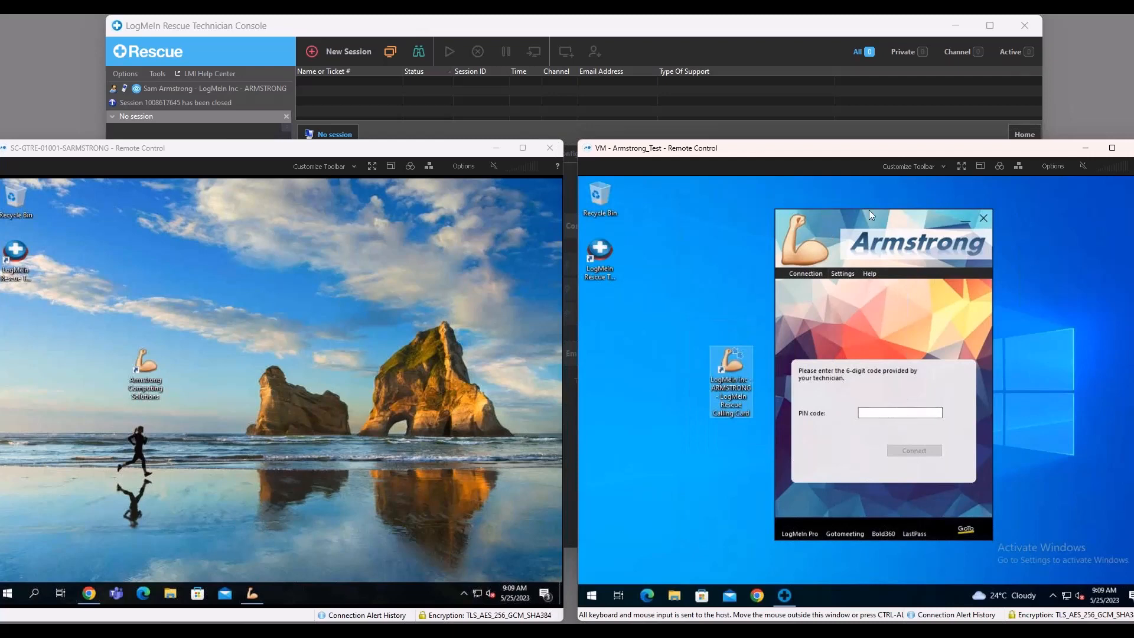
left_click(899, 218)
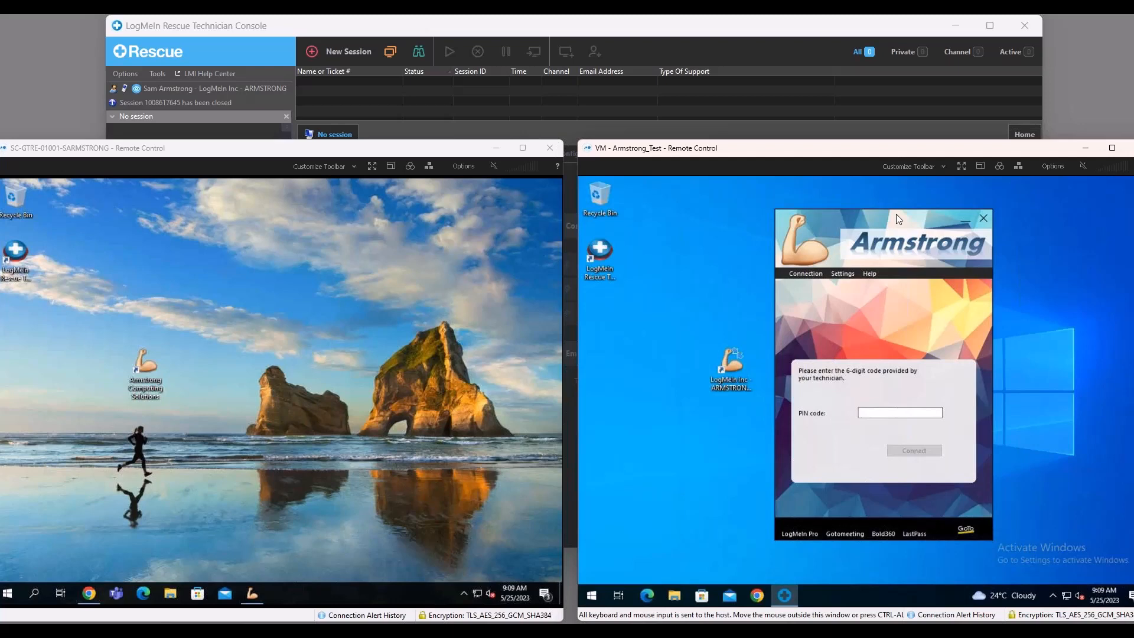
left_click_drag(837, 235, 838, 241)
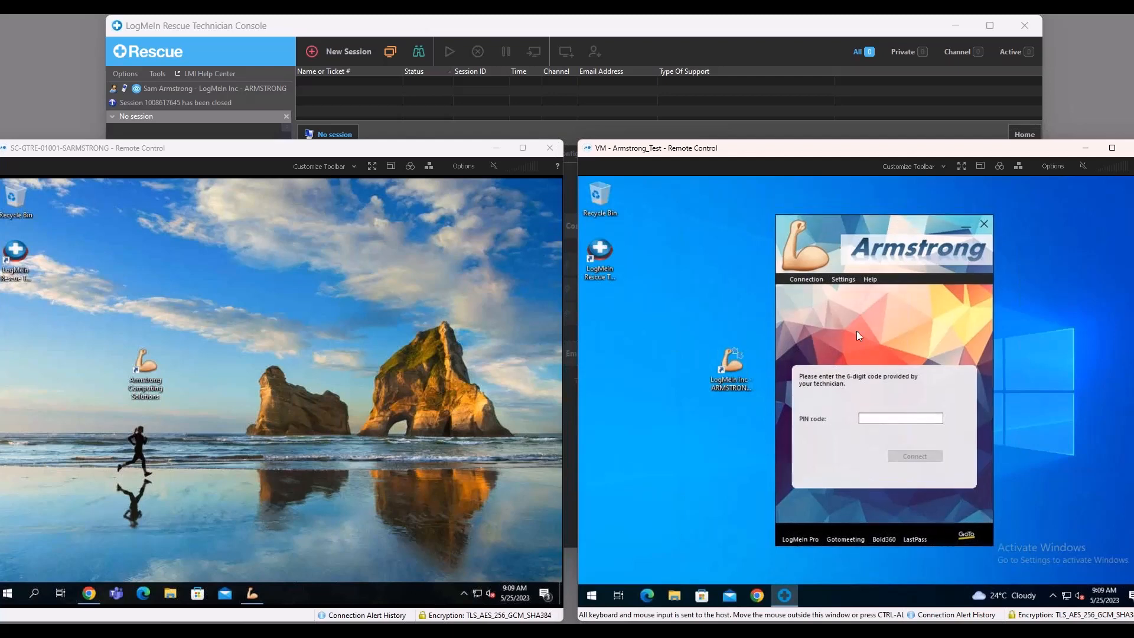
Bring up the Armstrong Calling Card on the other remote machine for comparison with the VM's card.
left_click(402, 288)
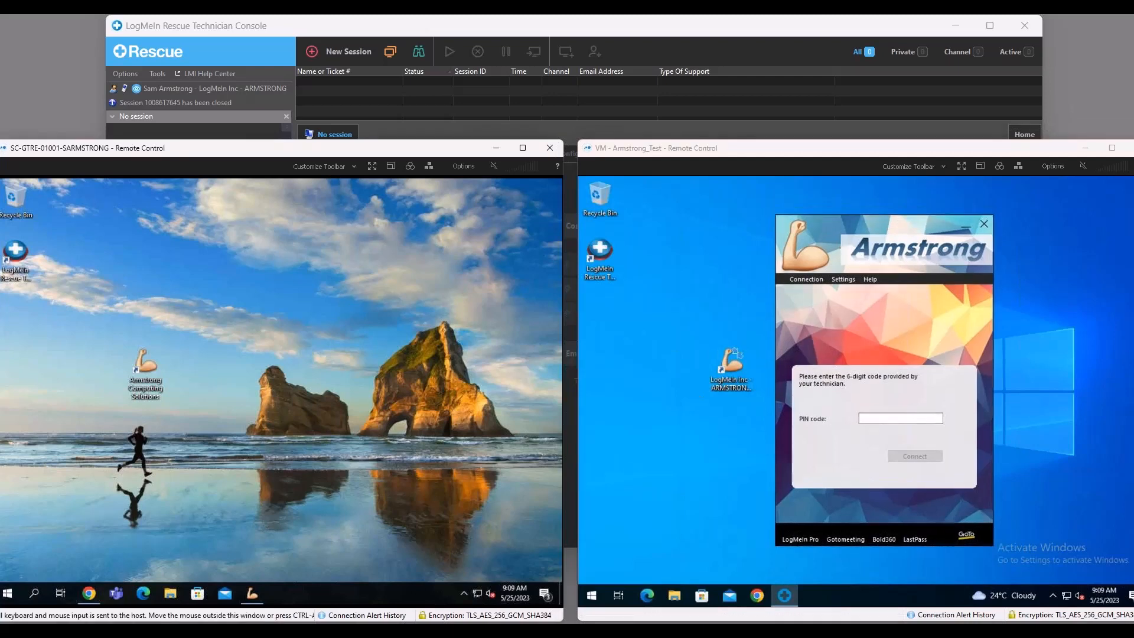
left_click(257, 590)
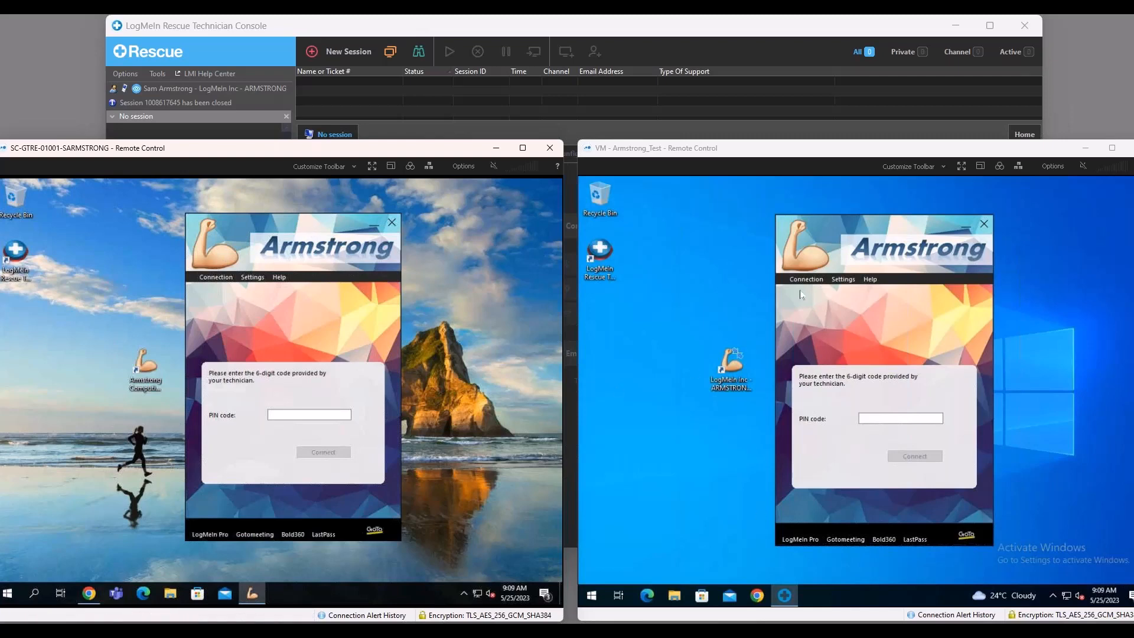
left_click(899, 308)
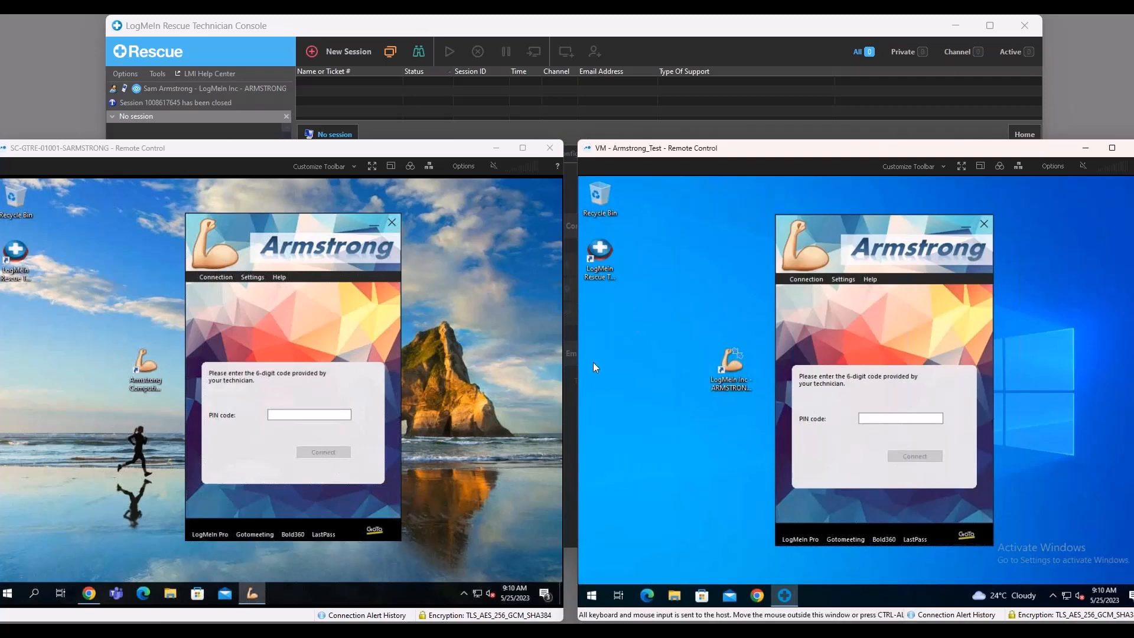
left_click(501, 426)
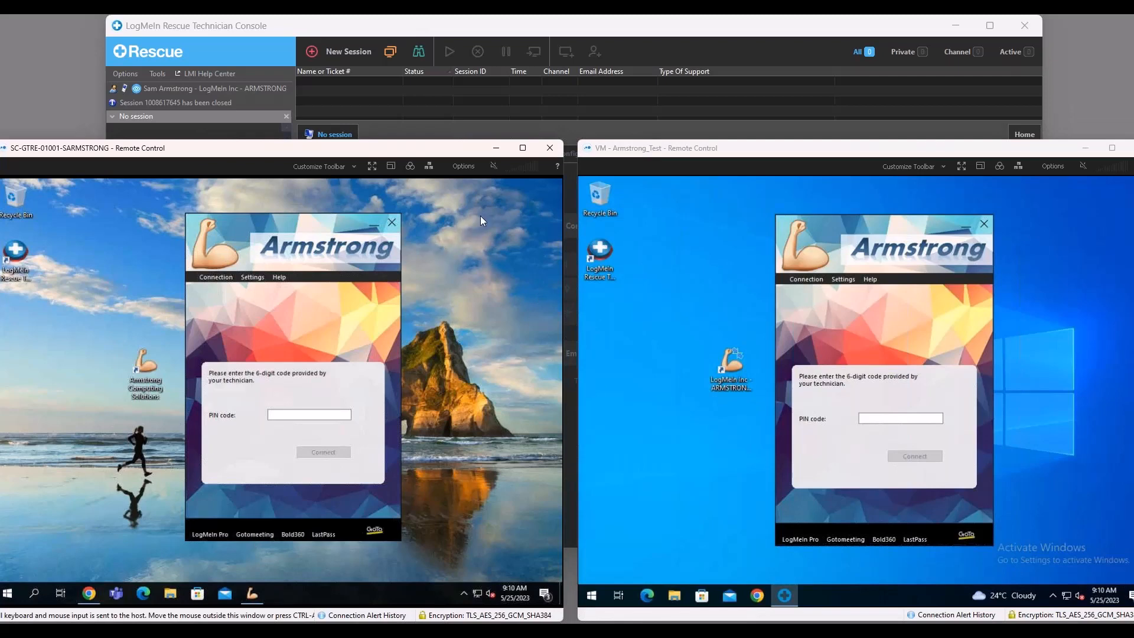
Create a new standard session with the Link connection method, copy its link to the clipboard and close the session dialog.
left_click(515, 91)
left_click(354, 52)
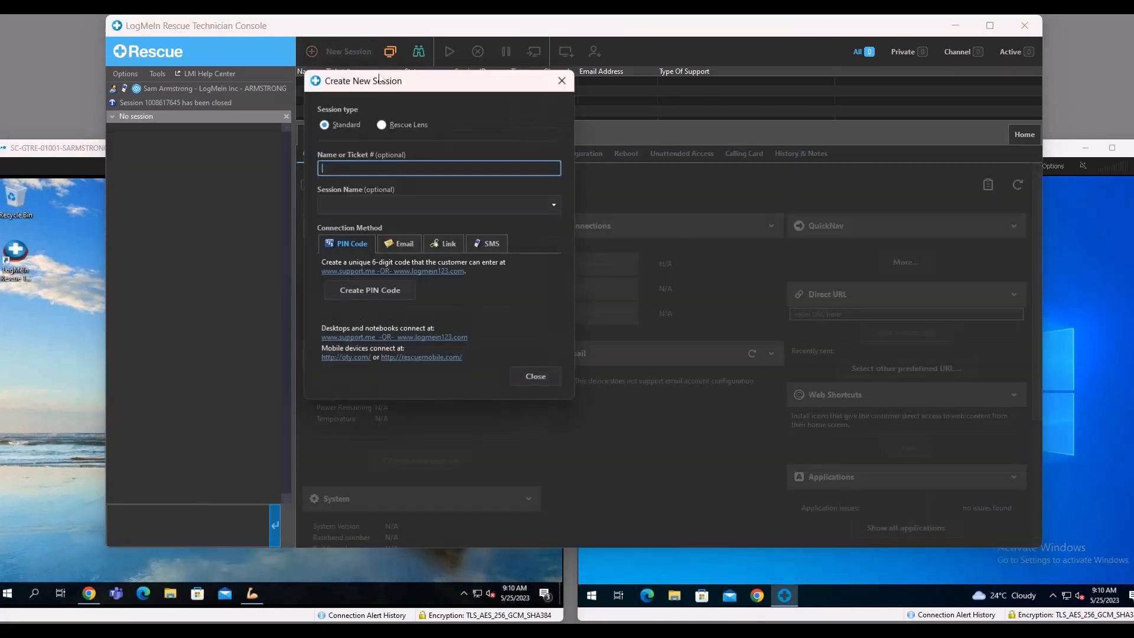
left_click(446, 245)
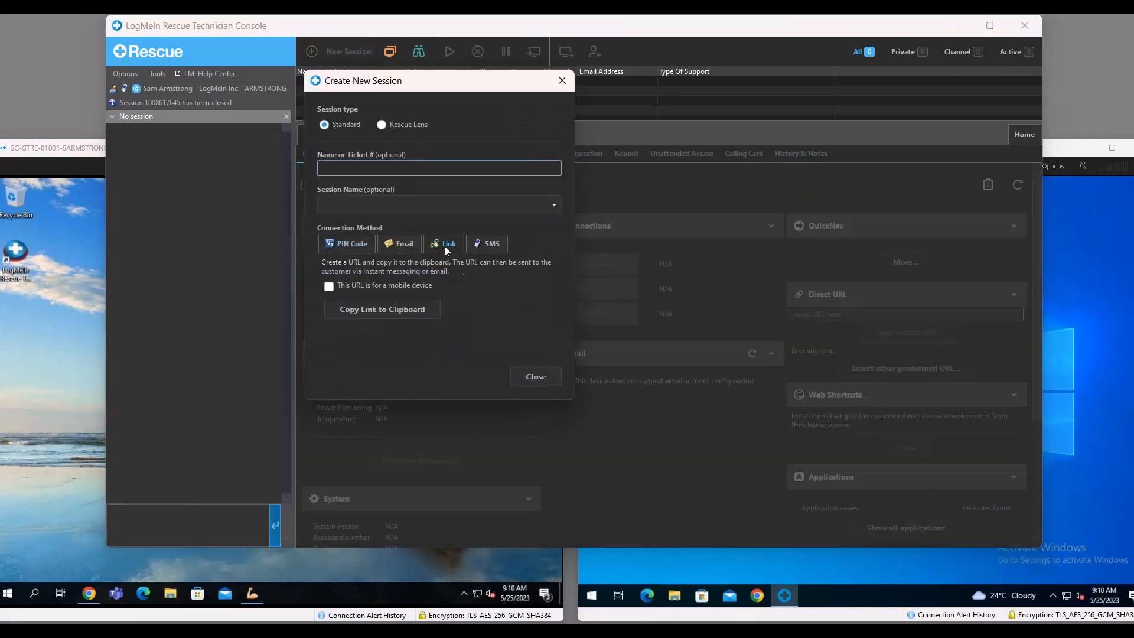
left_click(436, 308)
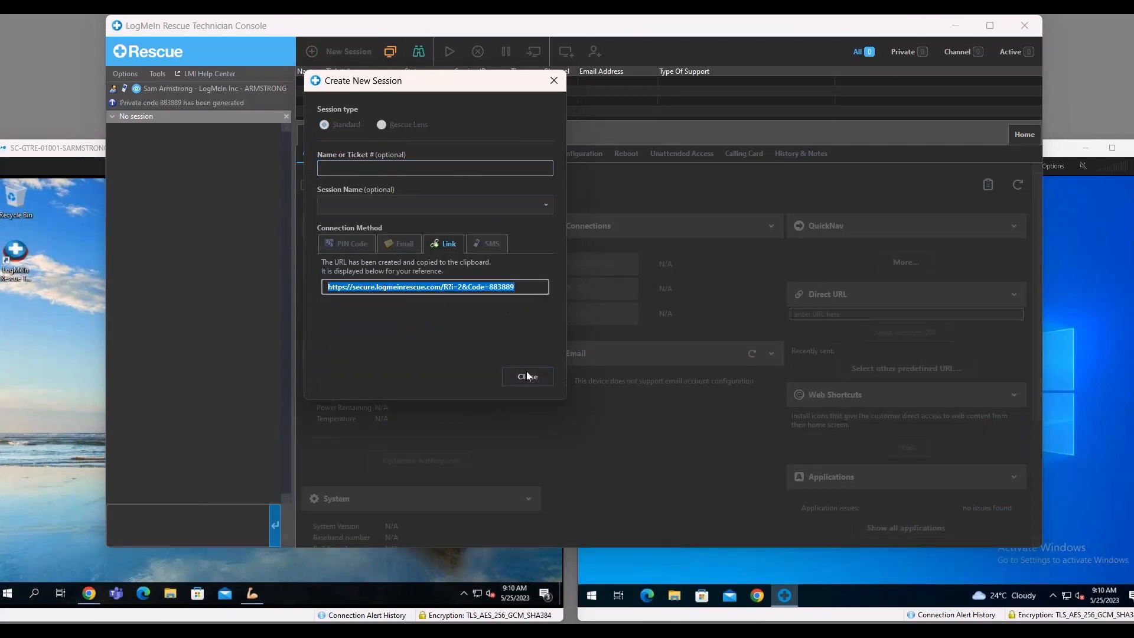
left_click_drag(532, 292, 268, 294)
left_click(509, 385)
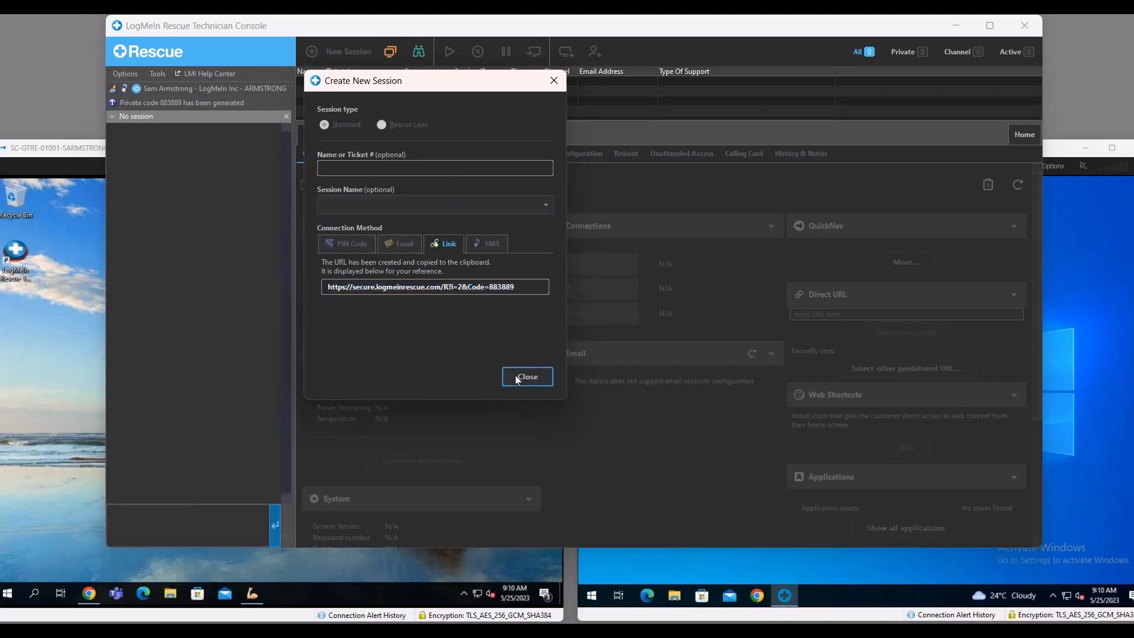
Open the copied session link with its private code in Chrome on the customer machine, run the downloaded support applet and minimize Chrome.
left_click(418, 577)
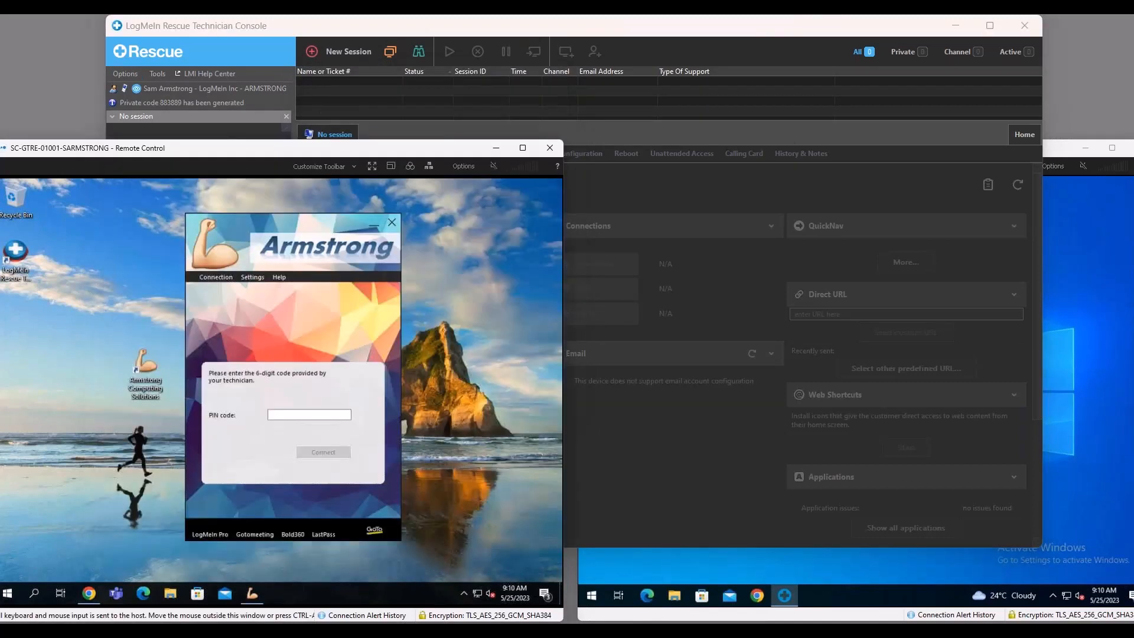
left_click(89, 594)
left_click(289, 241)
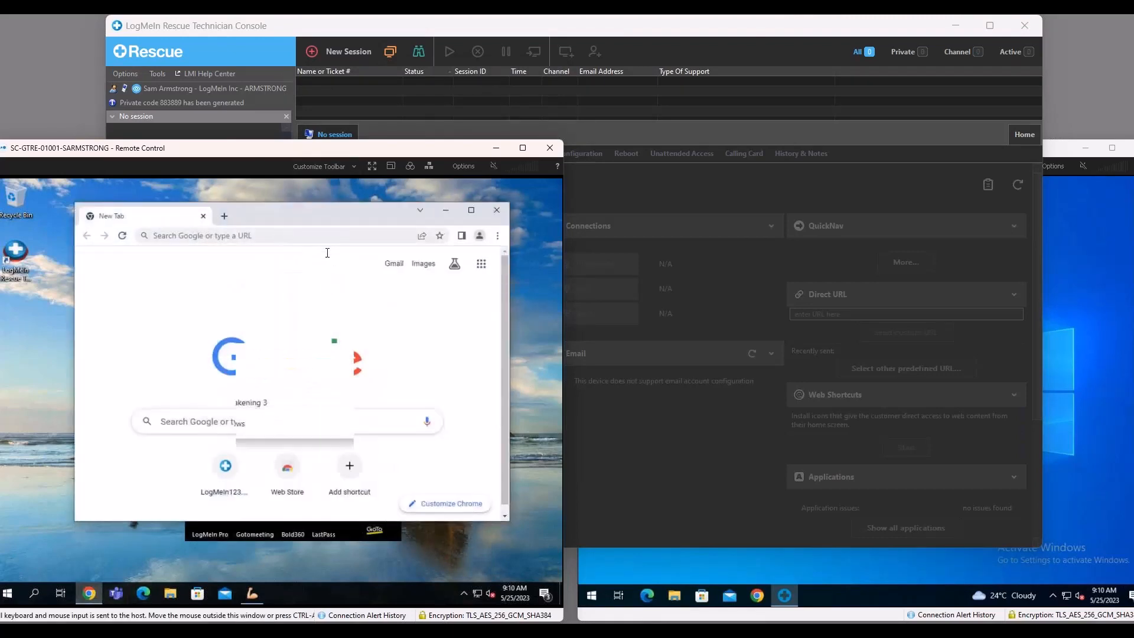
key("ctrl+v")
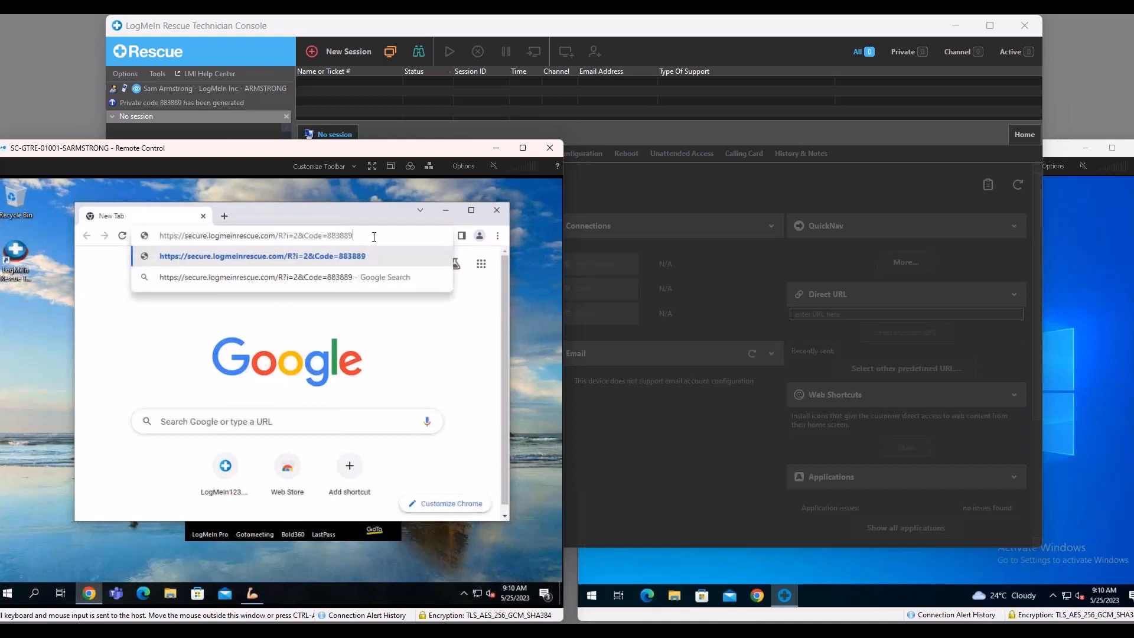
key("Return")
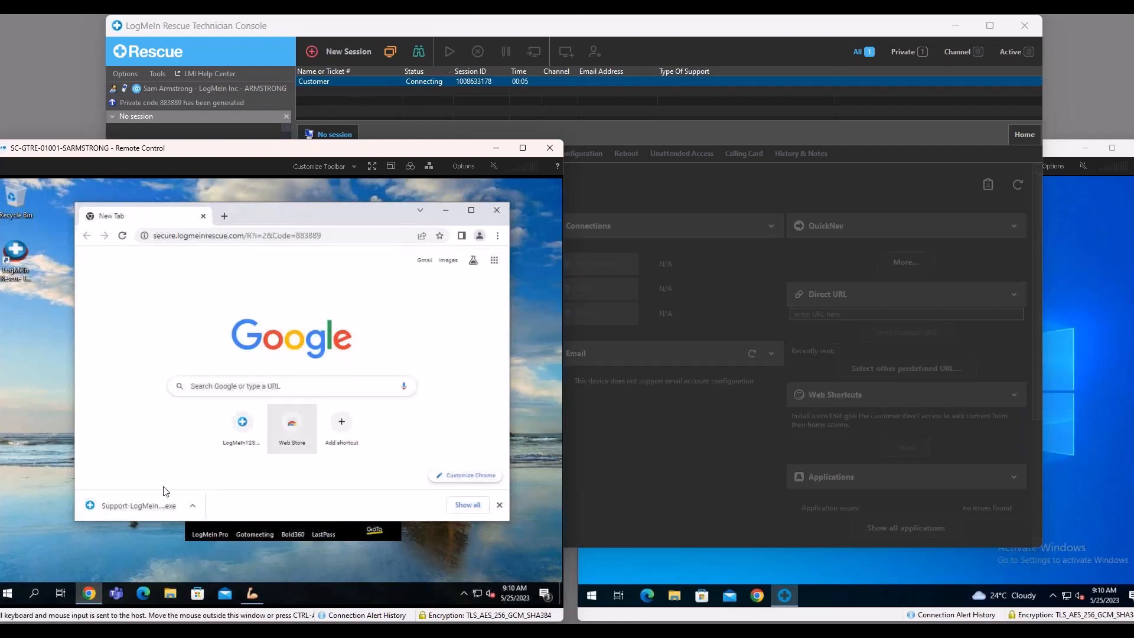
left_click(169, 512)
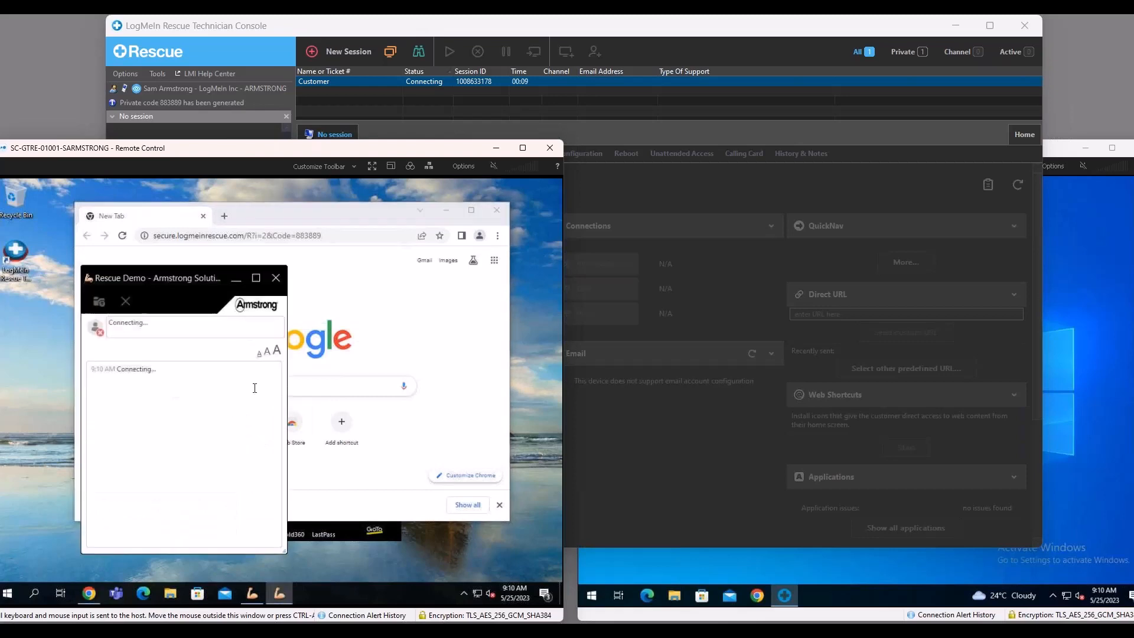
left_click(442, 210)
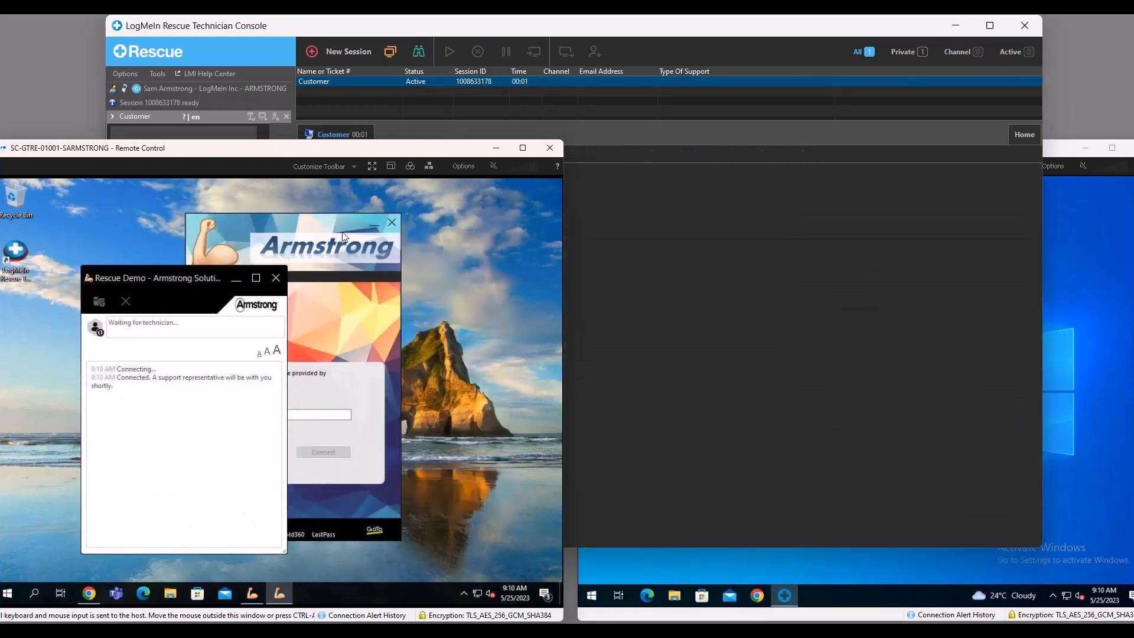
Launch a remote control session from the technician console and grant the requested permissions on the customer machine.
left_click(638, 111)
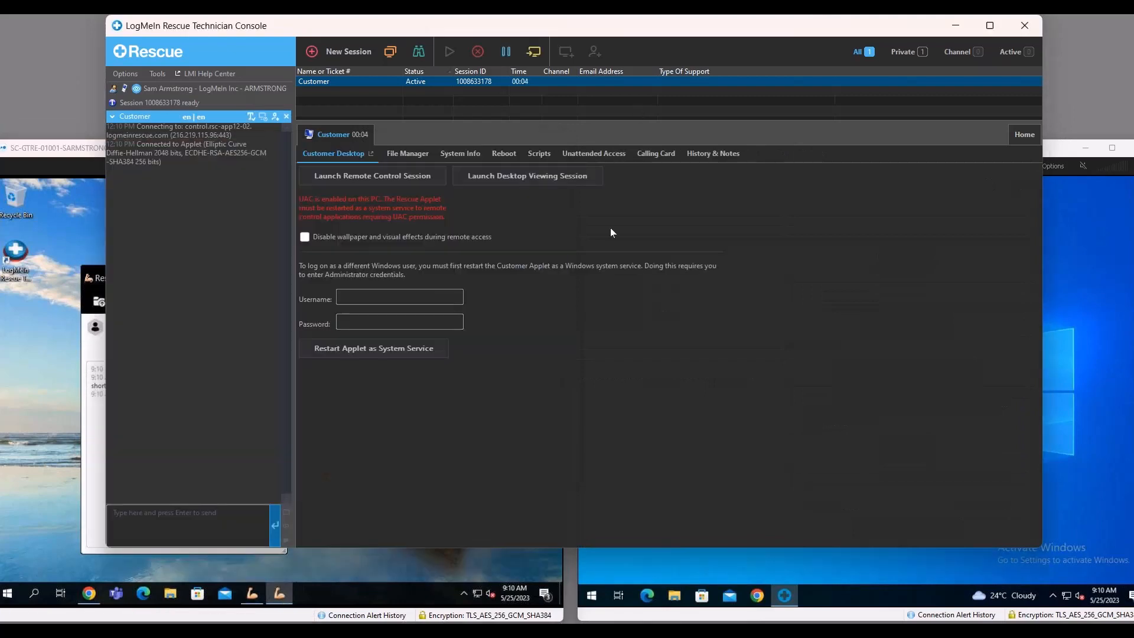
left_click(420, 172)
left_click(86, 413)
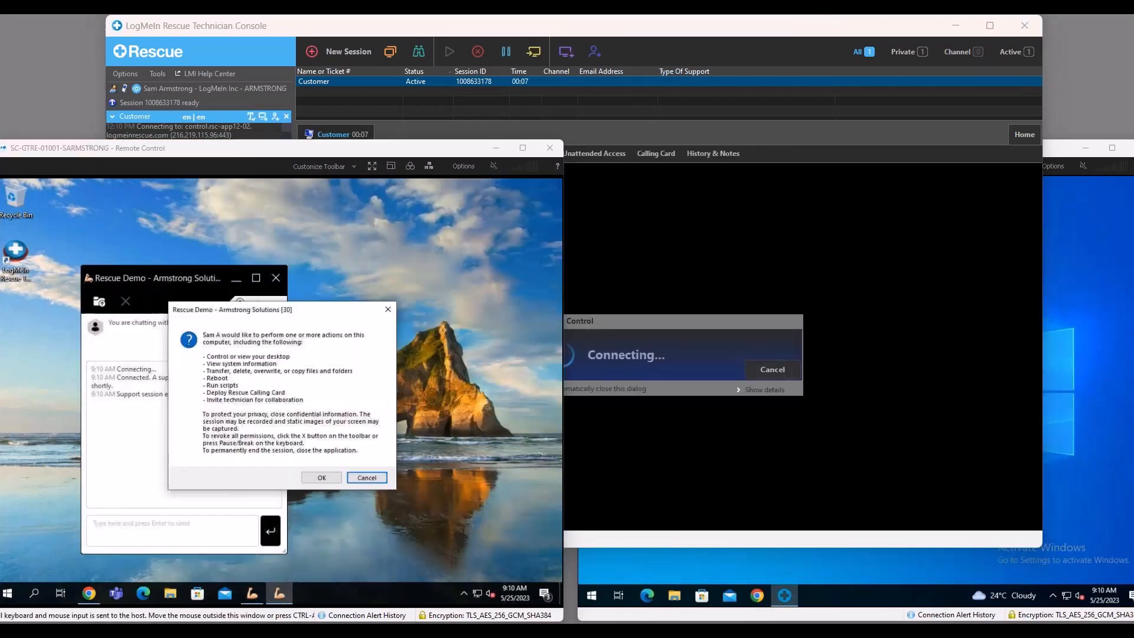
left_click(320, 479)
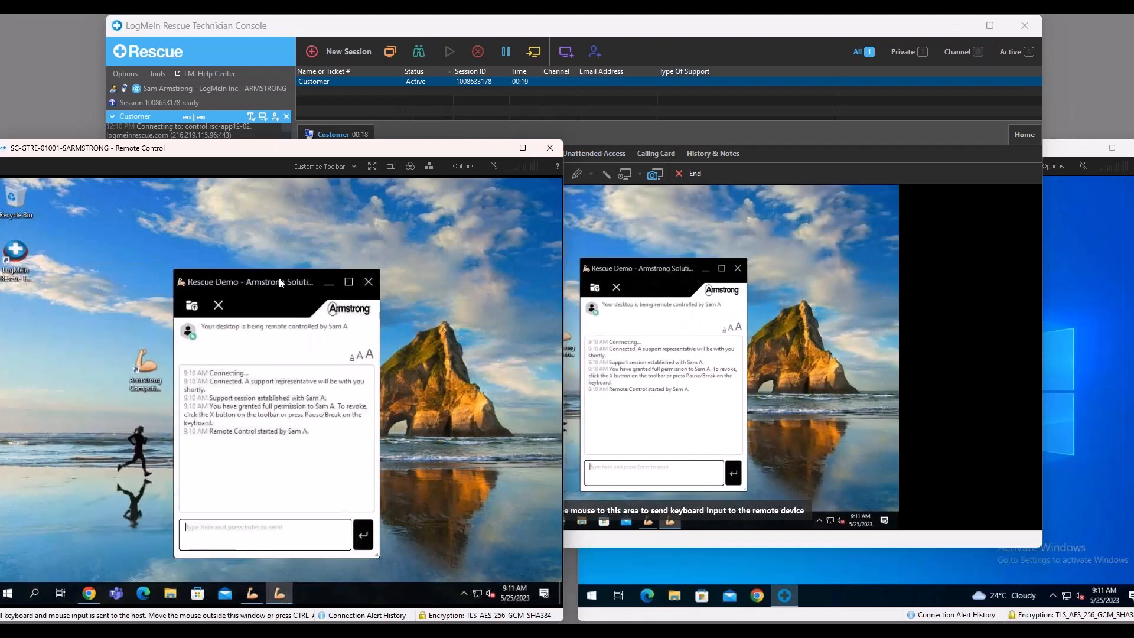
Reposition the Rescue Demo chat window, first from the customer machine and again through the technician's remote control view.
left_click_drag(187, 281, 167, 249)
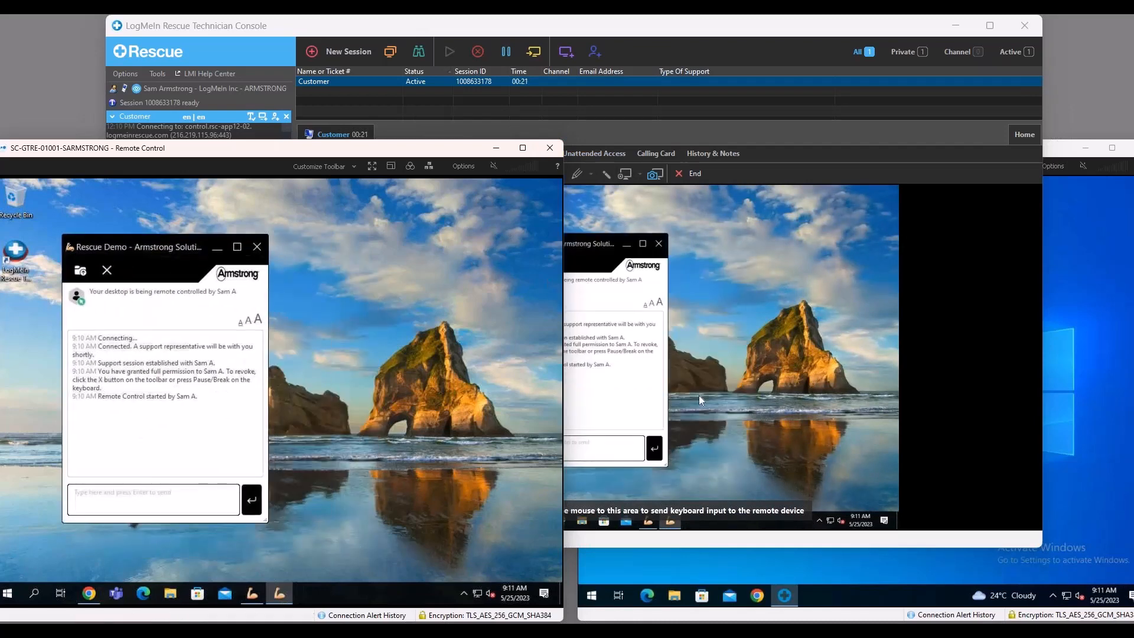
left_click(760, 275)
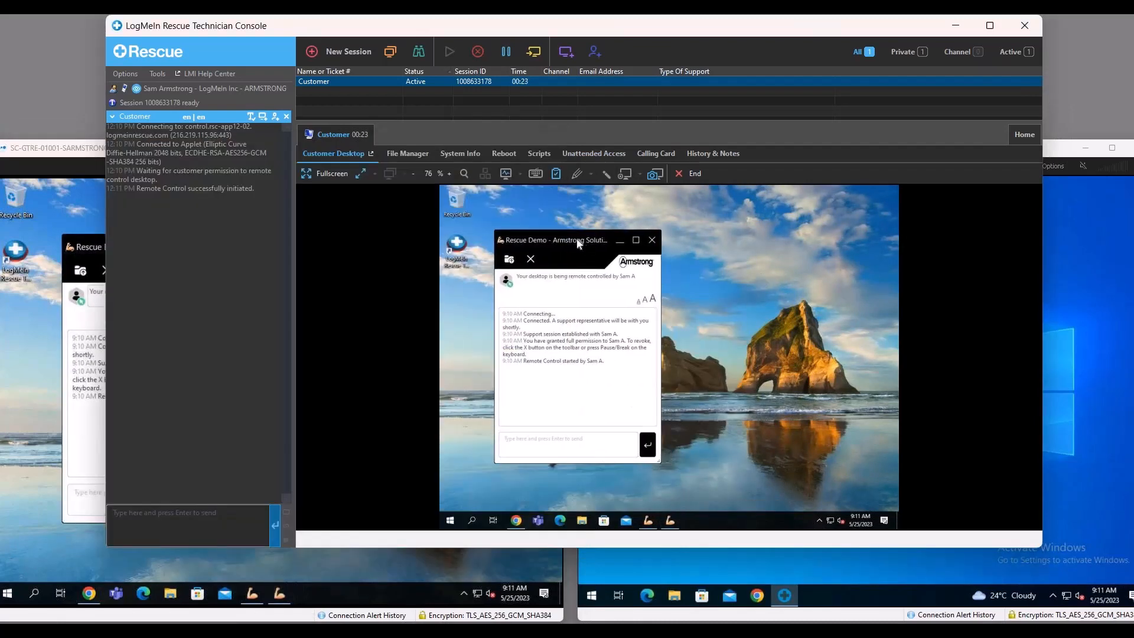
left_click_drag(584, 245, 606, 256)
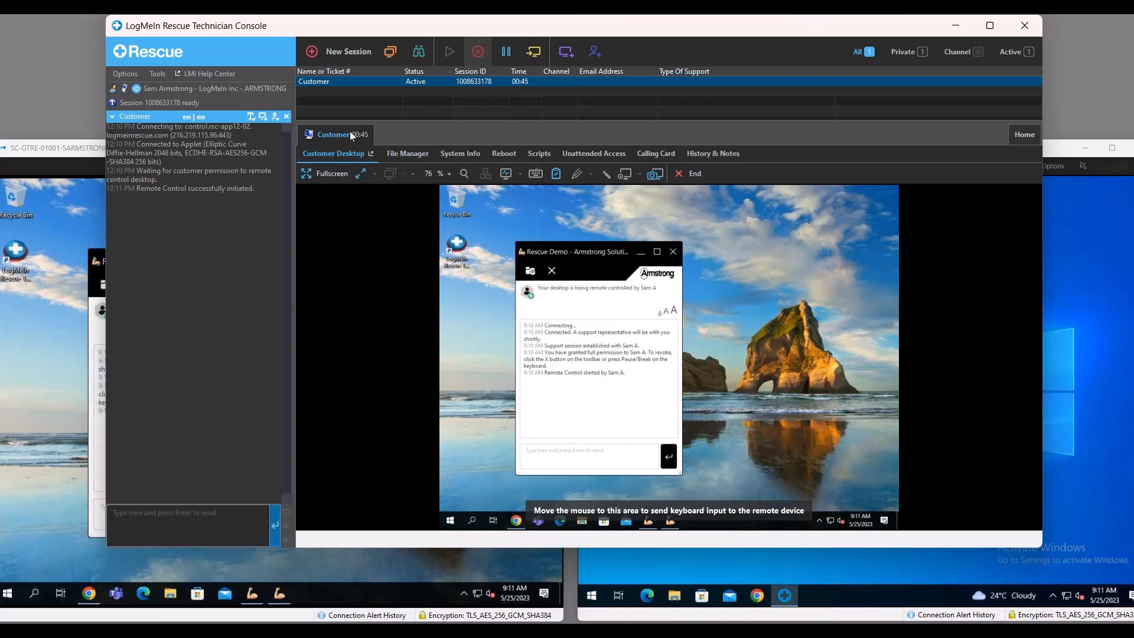
End the support session from the customer's Rescue Demo chat window.
left_click(75, 204)
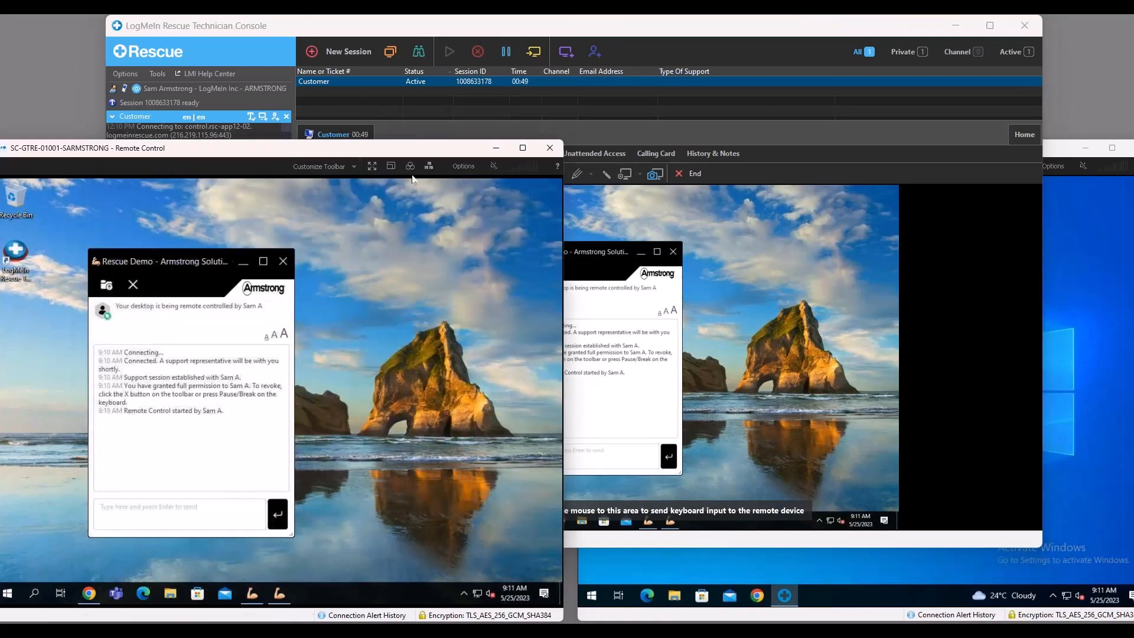
left_click(284, 262)
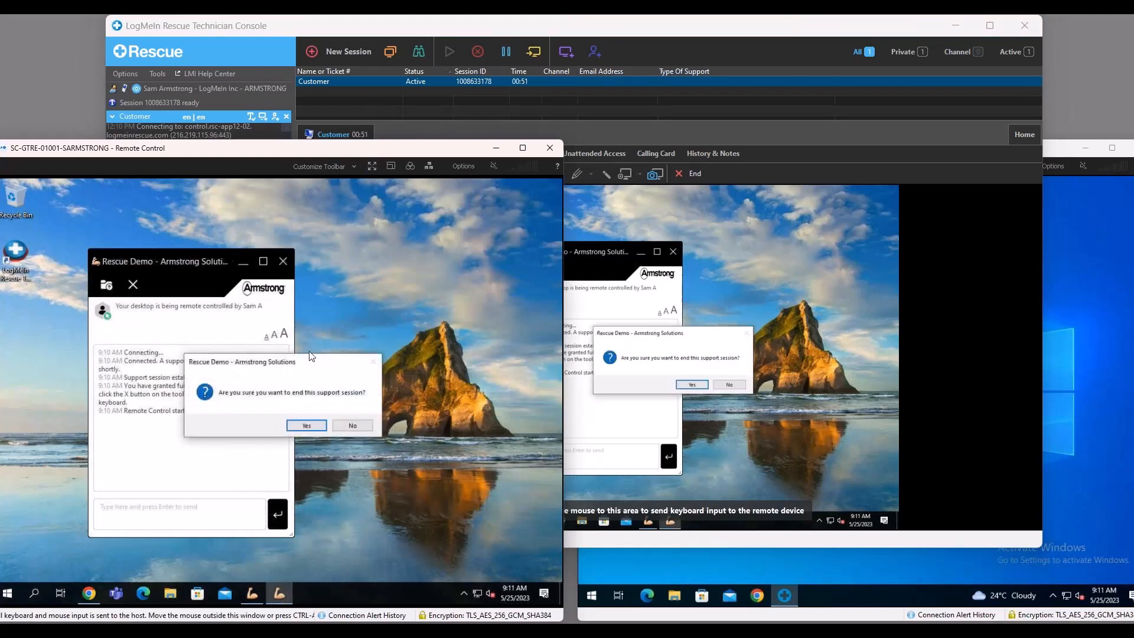
left_click(306, 425)
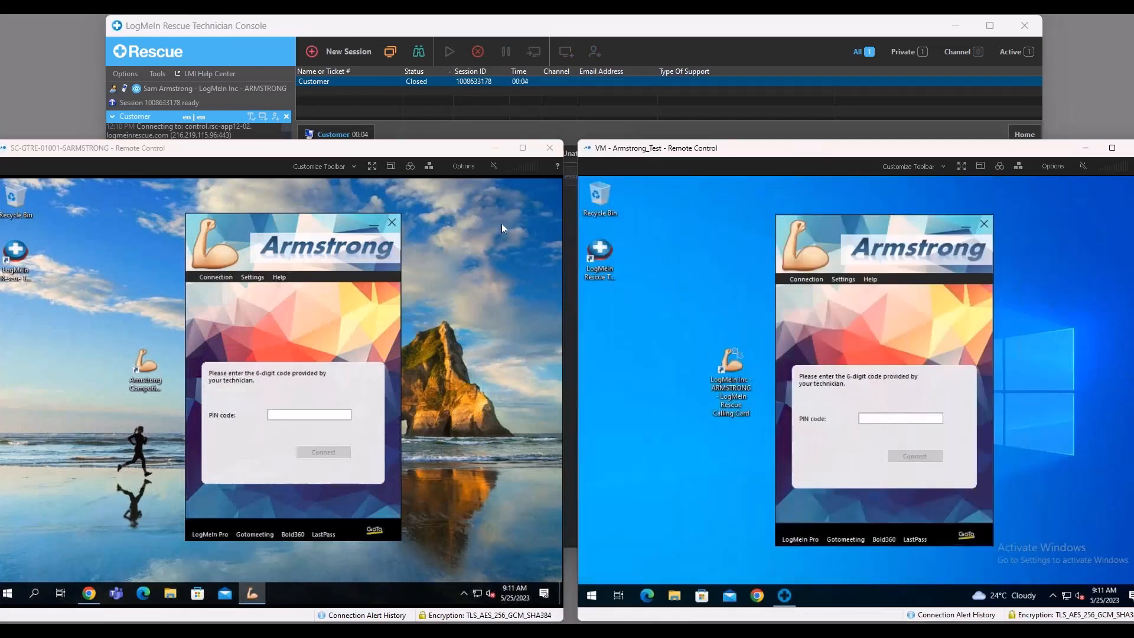
Minimize the VM - Armstrong_Test window and nudge the Calling Card on the remaining customer desktop.
left_click(340, 305)
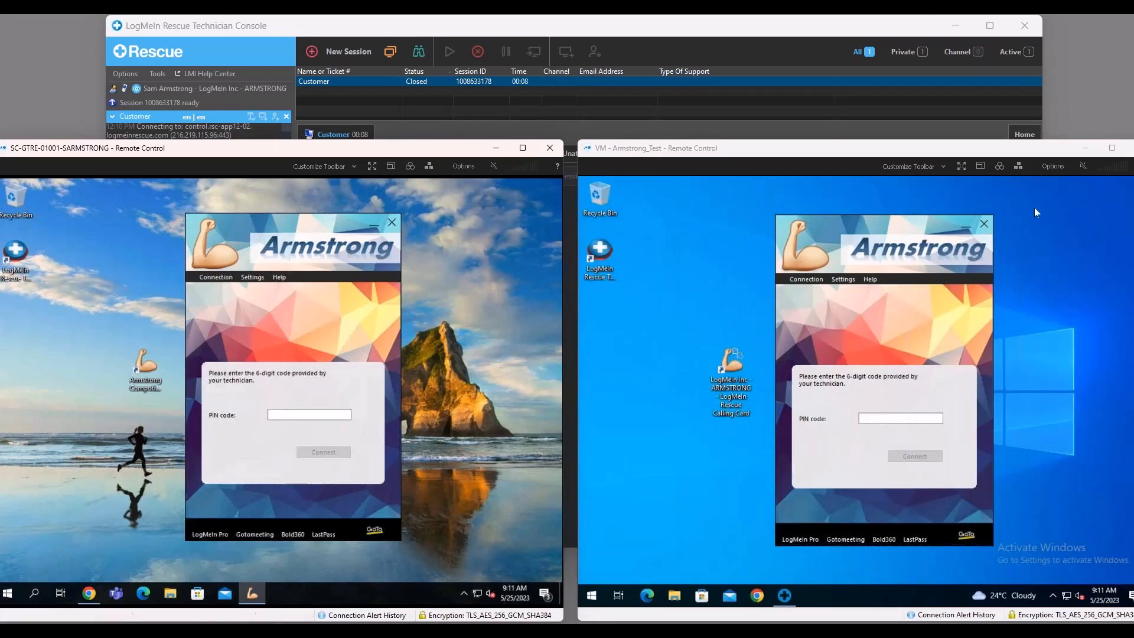
left_click(1086, 149)
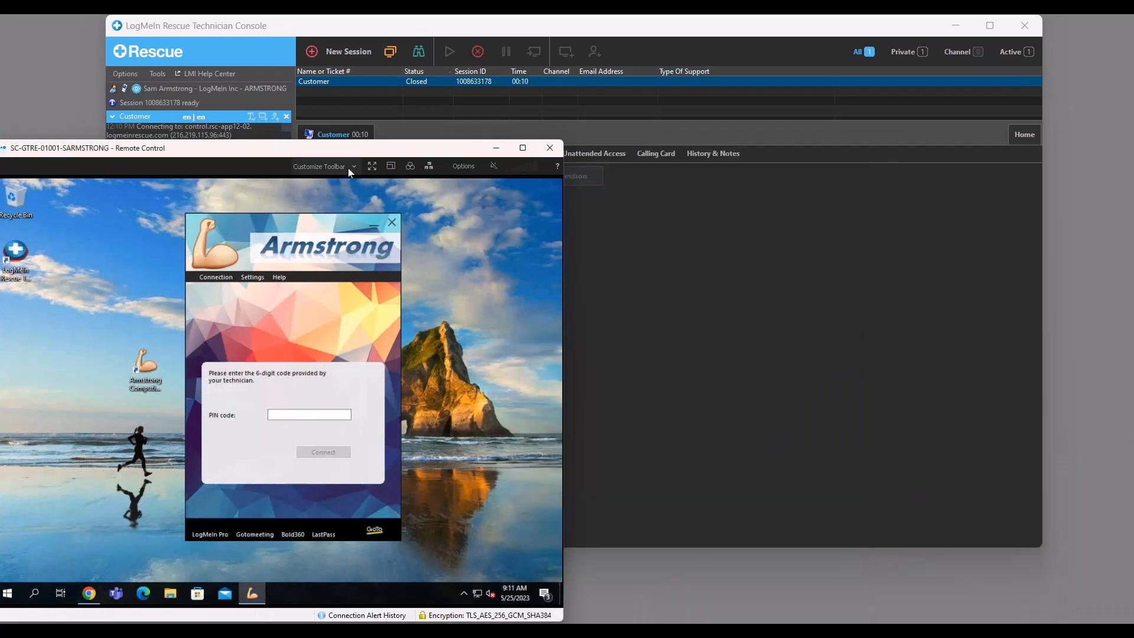
left_click_drag(313, 229, 304, 230)
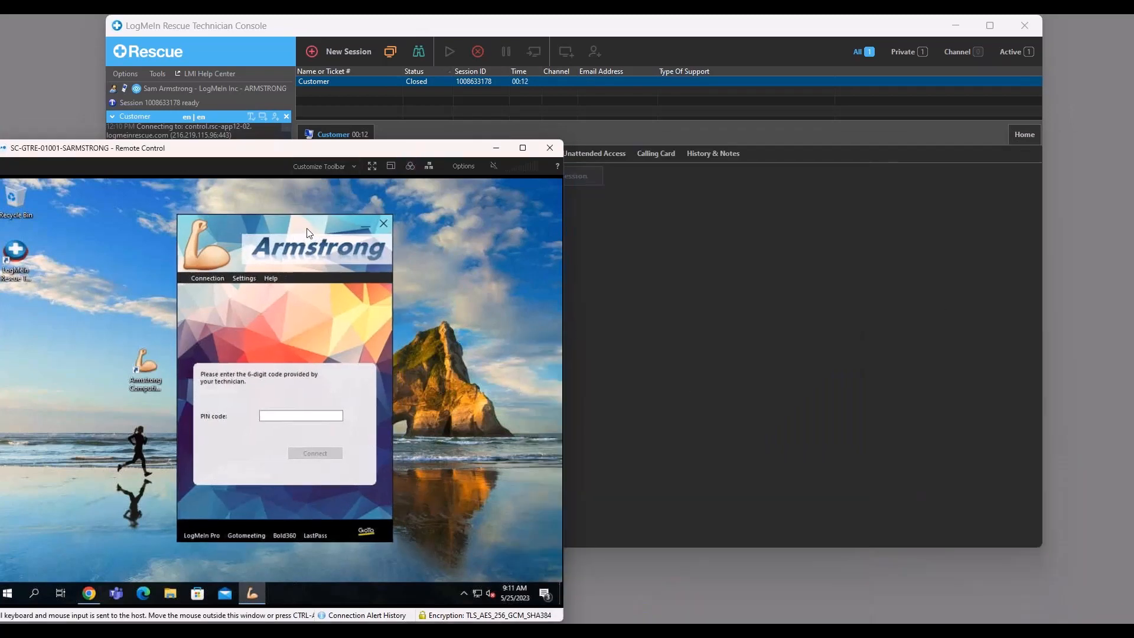
Create a new session with the PIN Code connection method, generate and select its PIN, and close the session dialog.
left_click(341, 55)
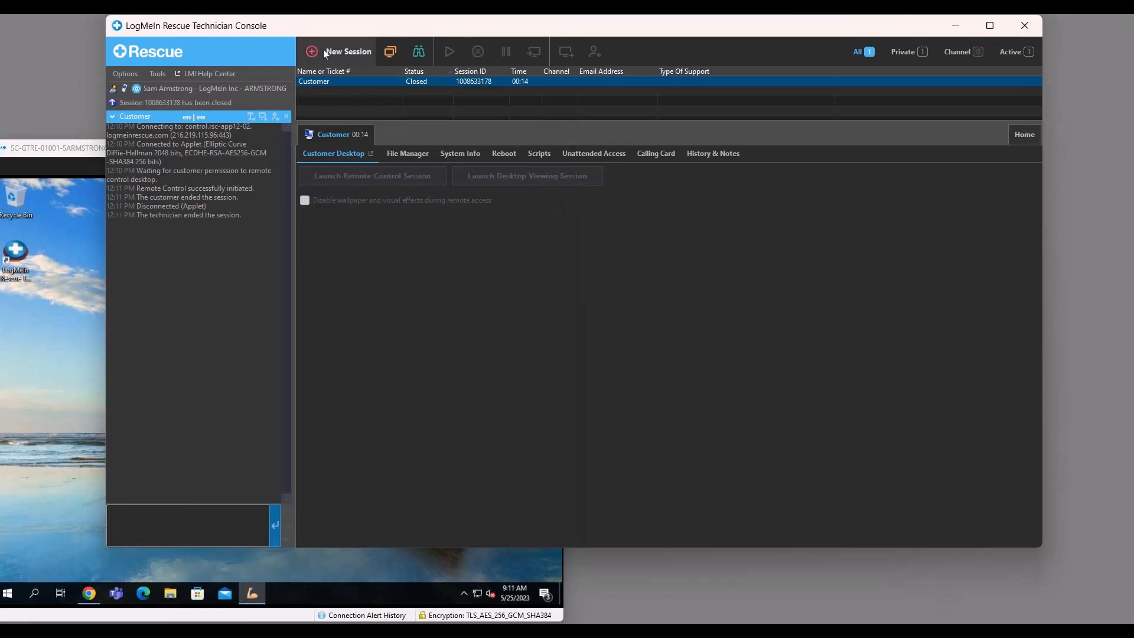
left_click(323, 51)
left_click(346, 241)
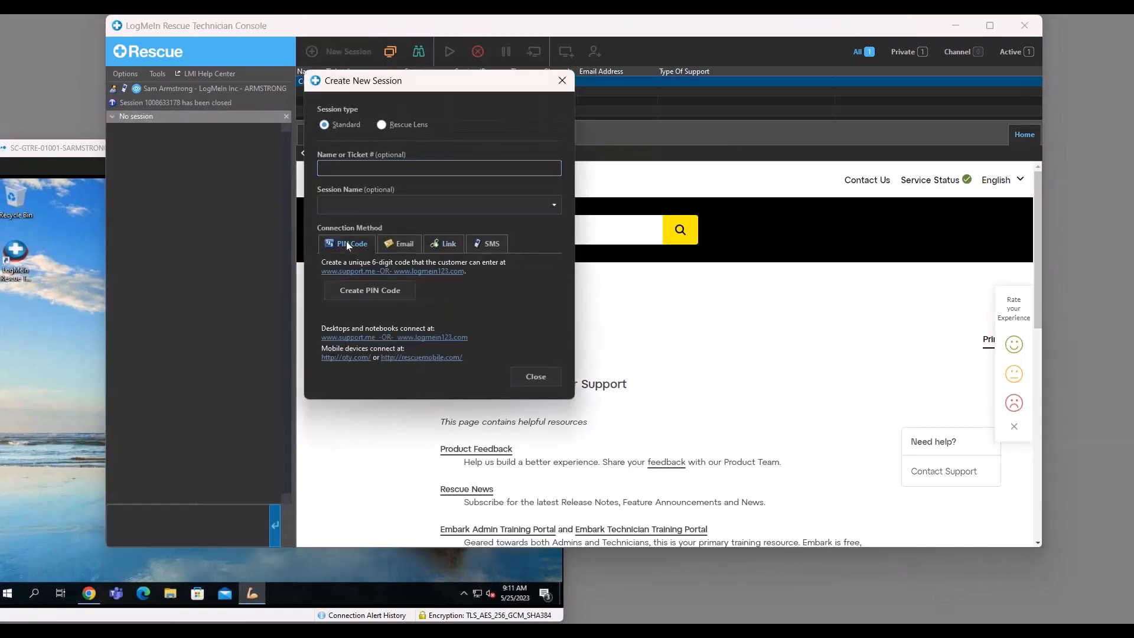
left_click(364, 297)
double_click(370, 263)
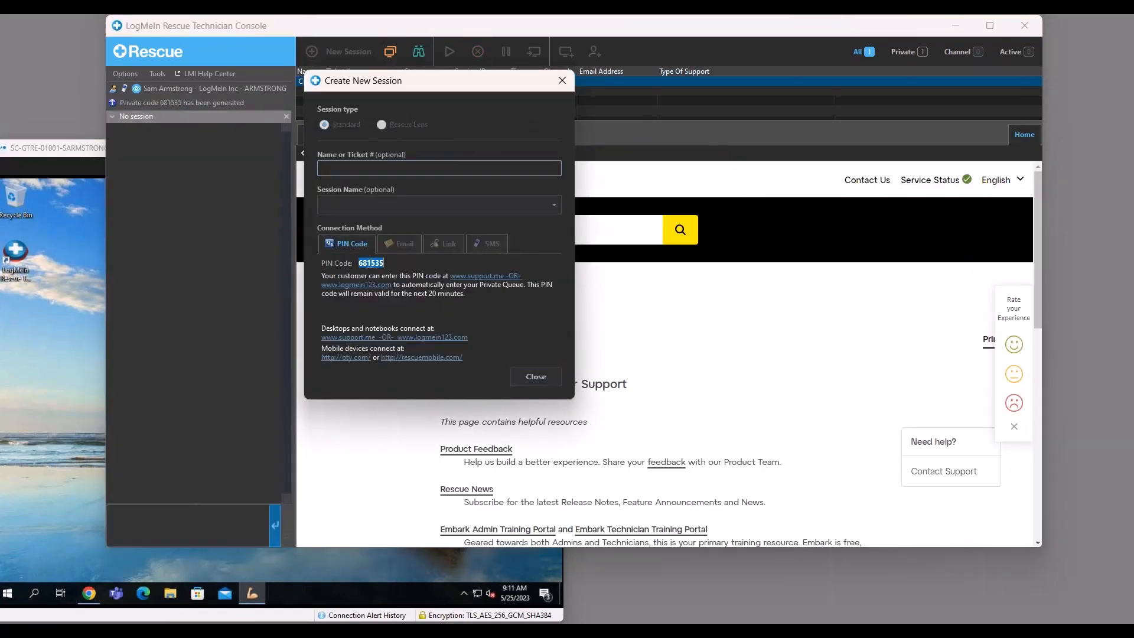
left_click(559, 80)
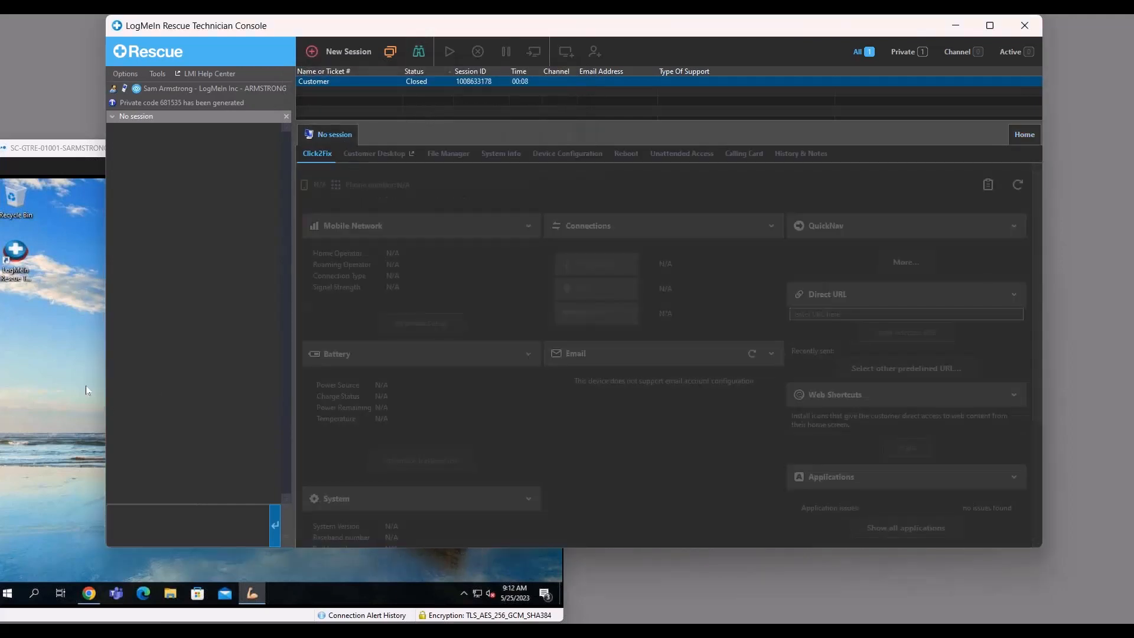
Enter the generated PIN code in the Armstrong Calling Card on the customer machine and connect to the technician.
left_click(86, 385)
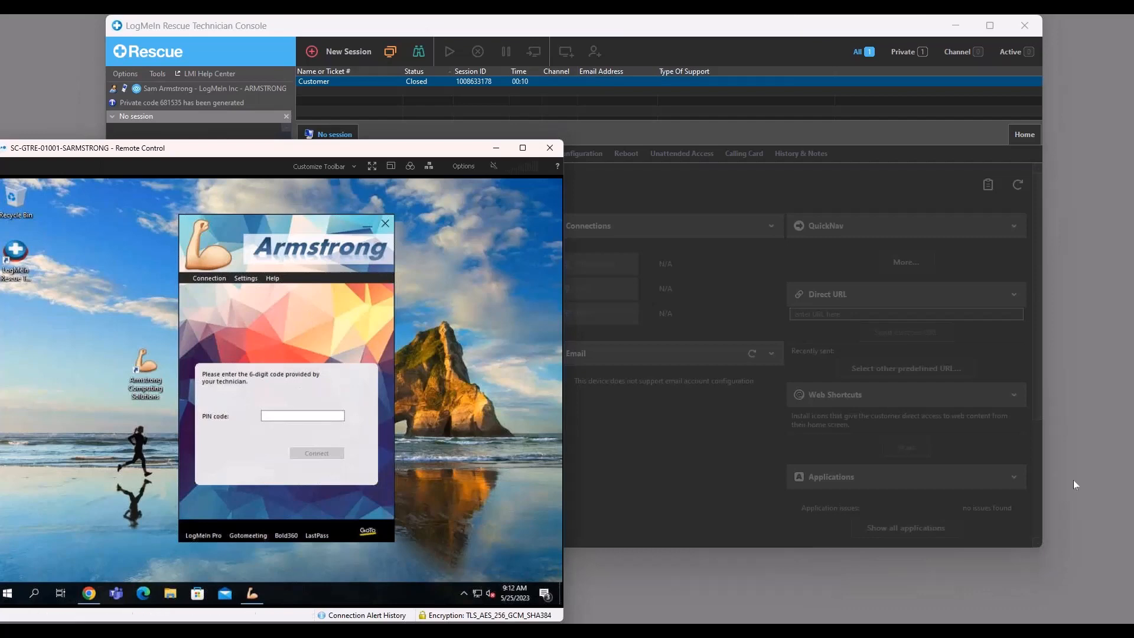
left_click(325, 419)
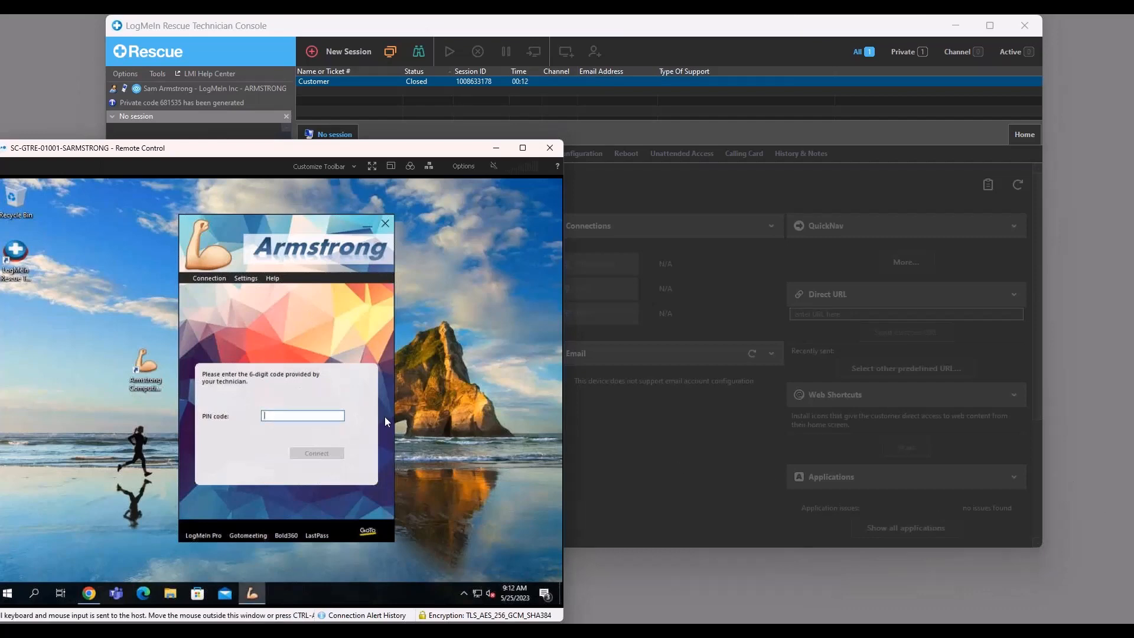
type("681535")
double_click(307, 415)
left_click(314, 451)
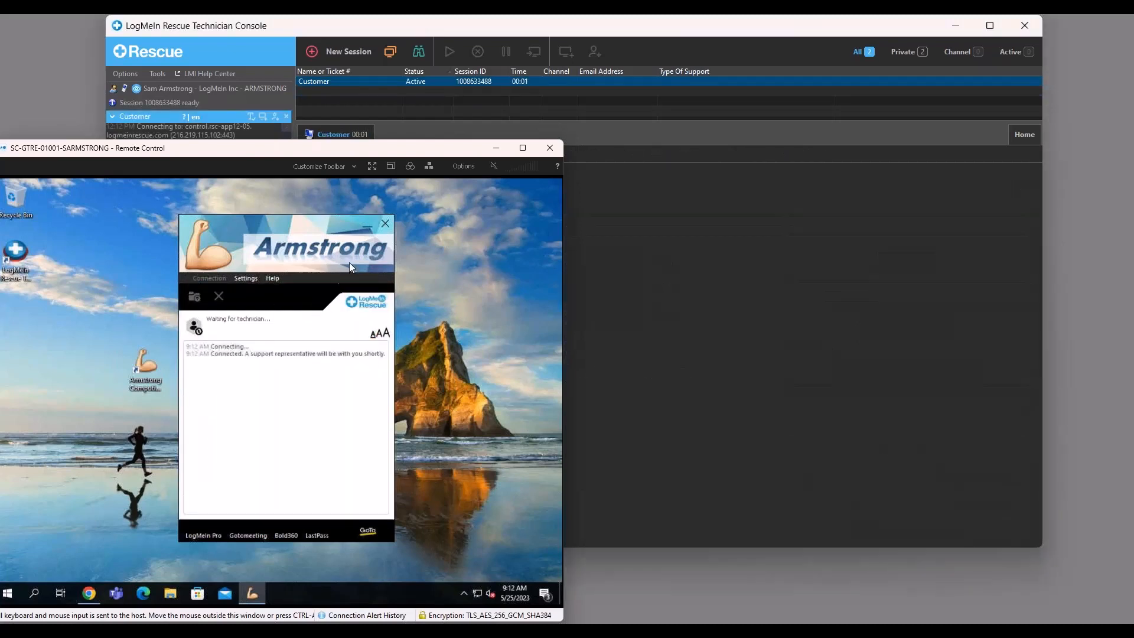
Enter the username admin and the administrator password for restarting the Customer Applet as a Windows system service.
left_click(612, 106)
left_click(365, 299)
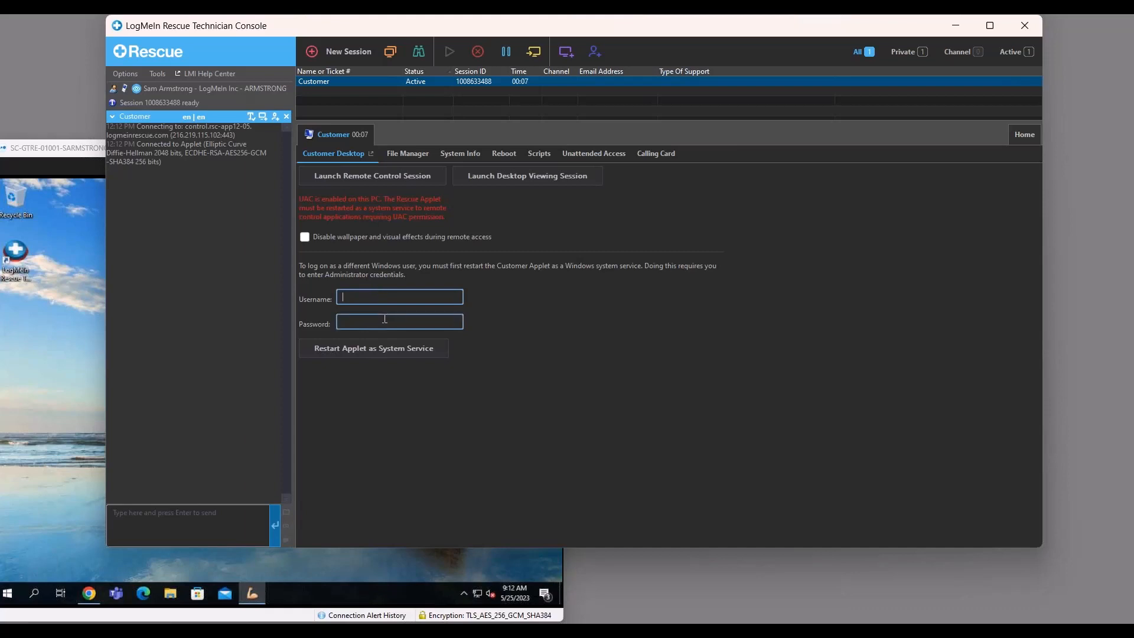
left_click(83, 295)
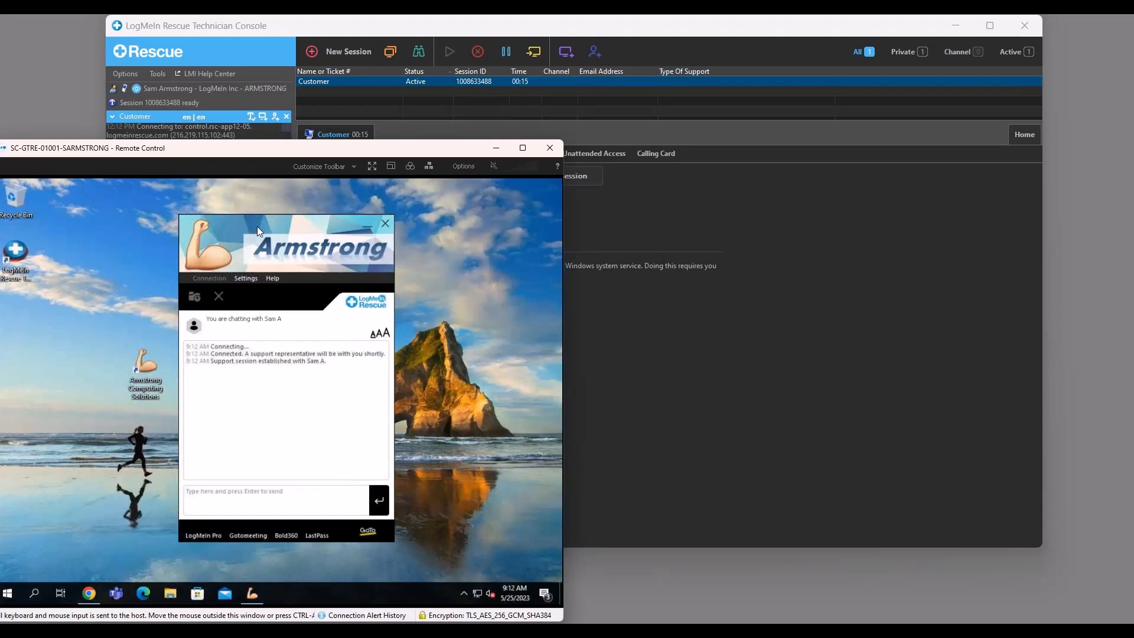
left_click(635, 179)
left_click(382, 295)
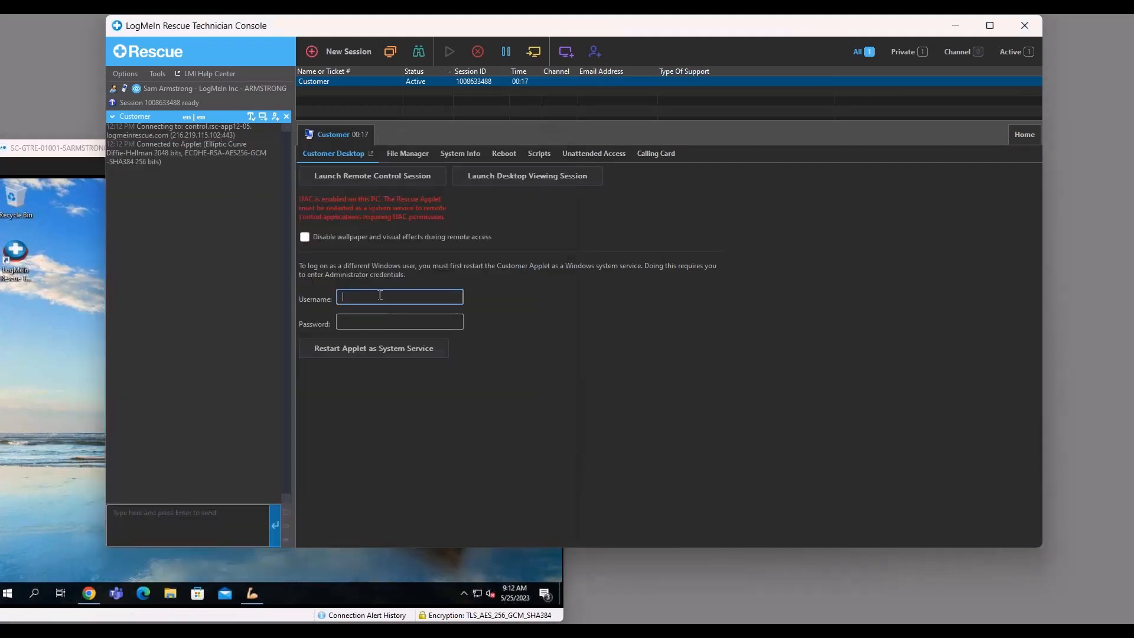
type("admin")
key("Tab")
type("************")
Restart the Customer Applet as a system service with the entered administrator credentials.
left_click(374, 352)
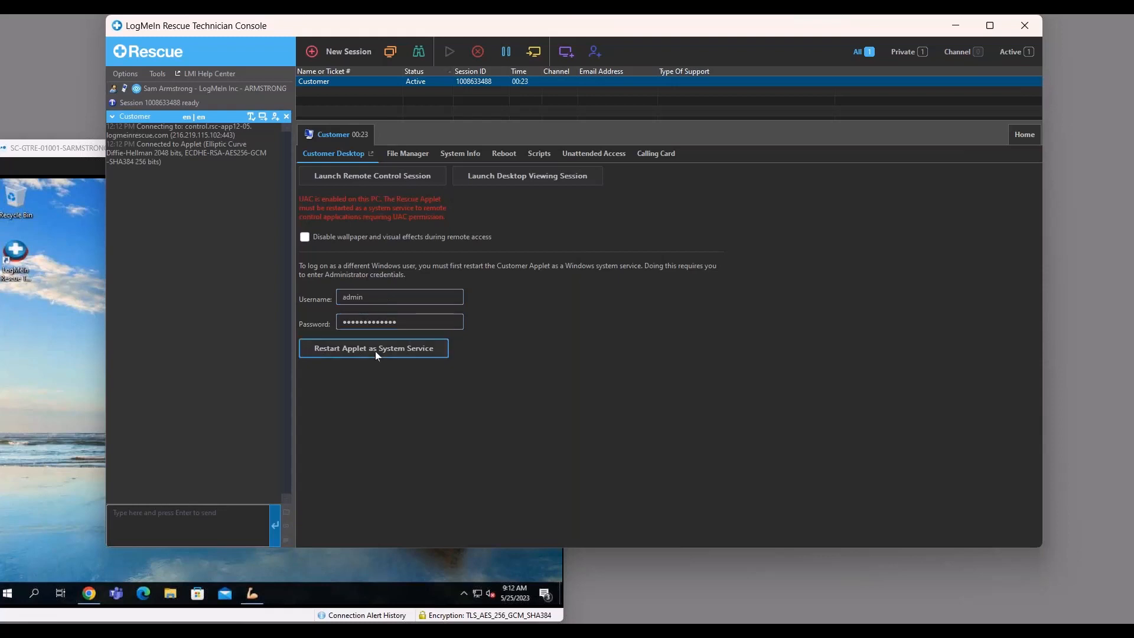
left_click(371, 298)
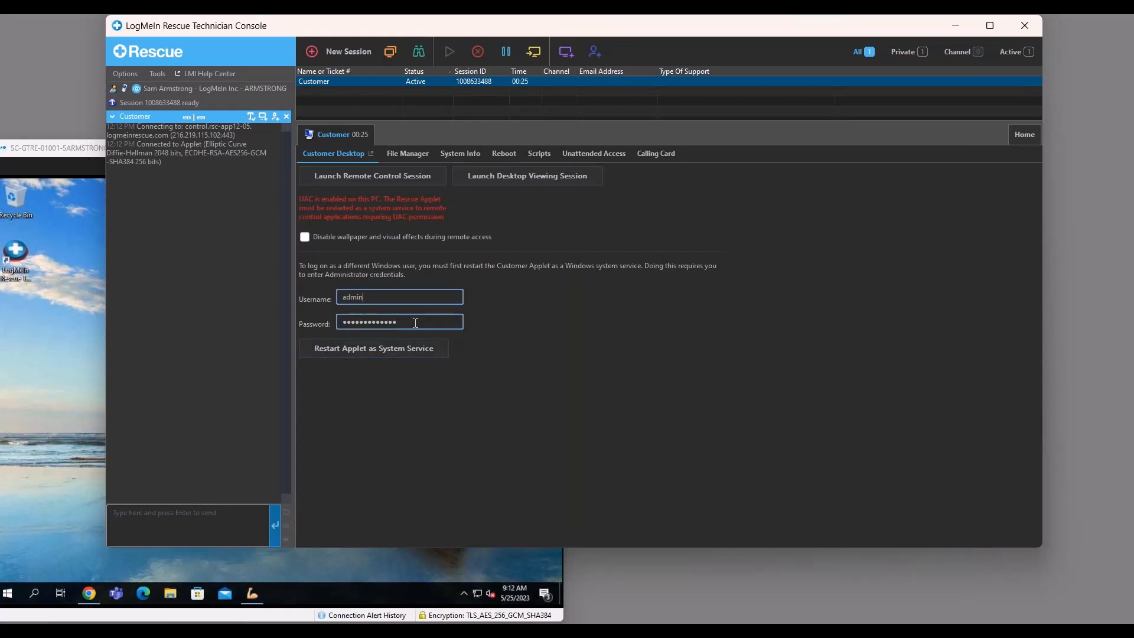
left_click(417, 322)
left_click(380, 349)
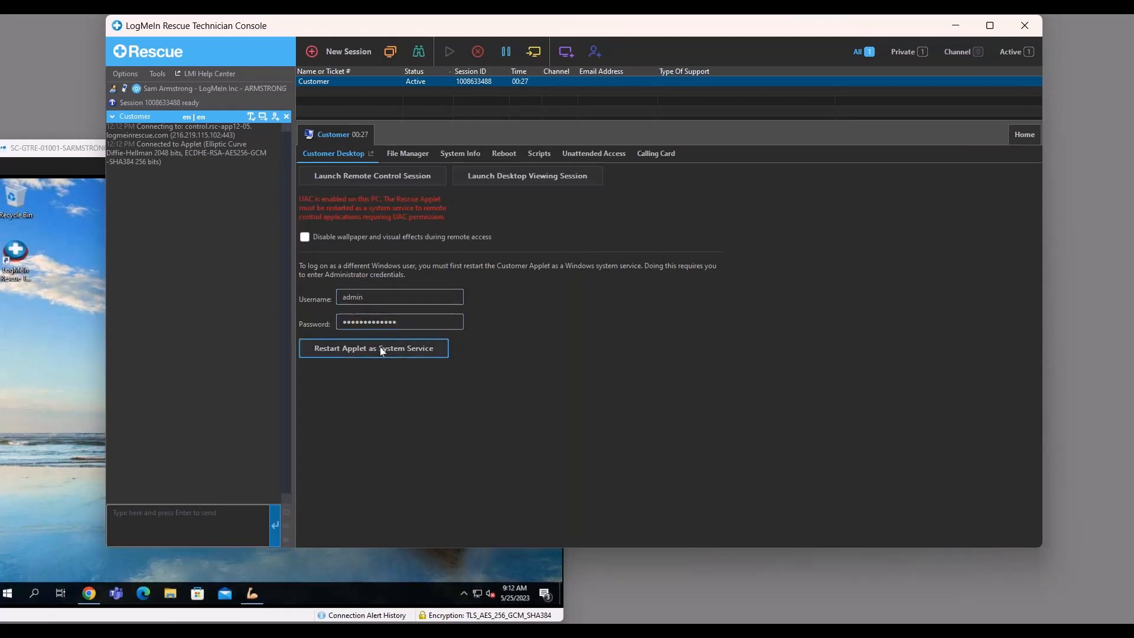
left_click(381, 350)
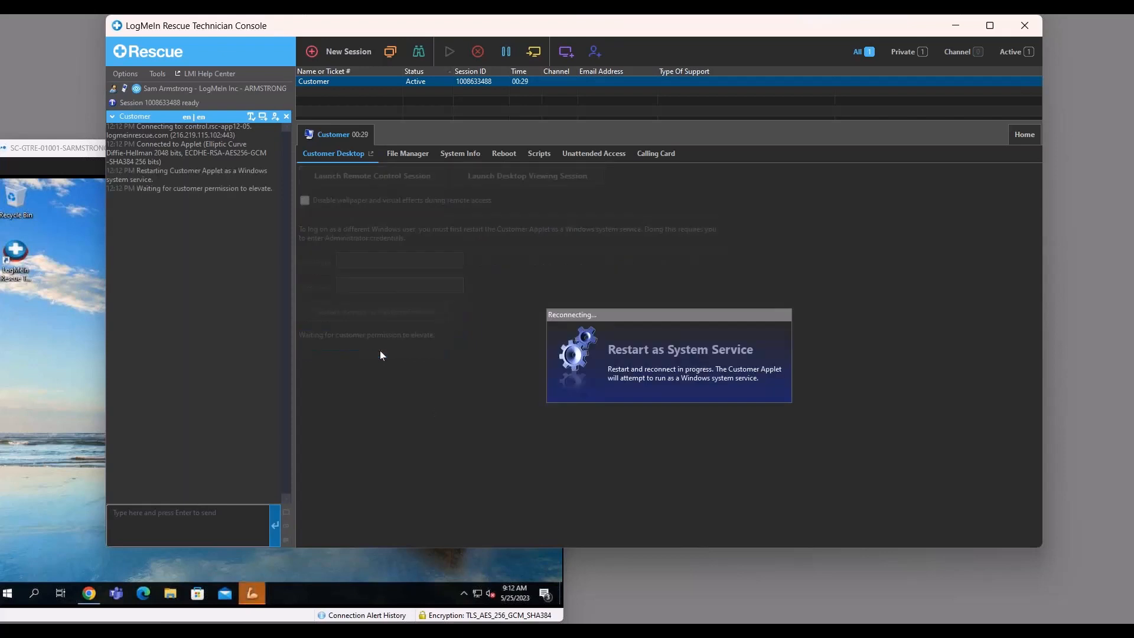
Allow Rescue to elevate the session on the customer machine and approve the Rescue Applet in User Account Control.
left_click(65, 354)
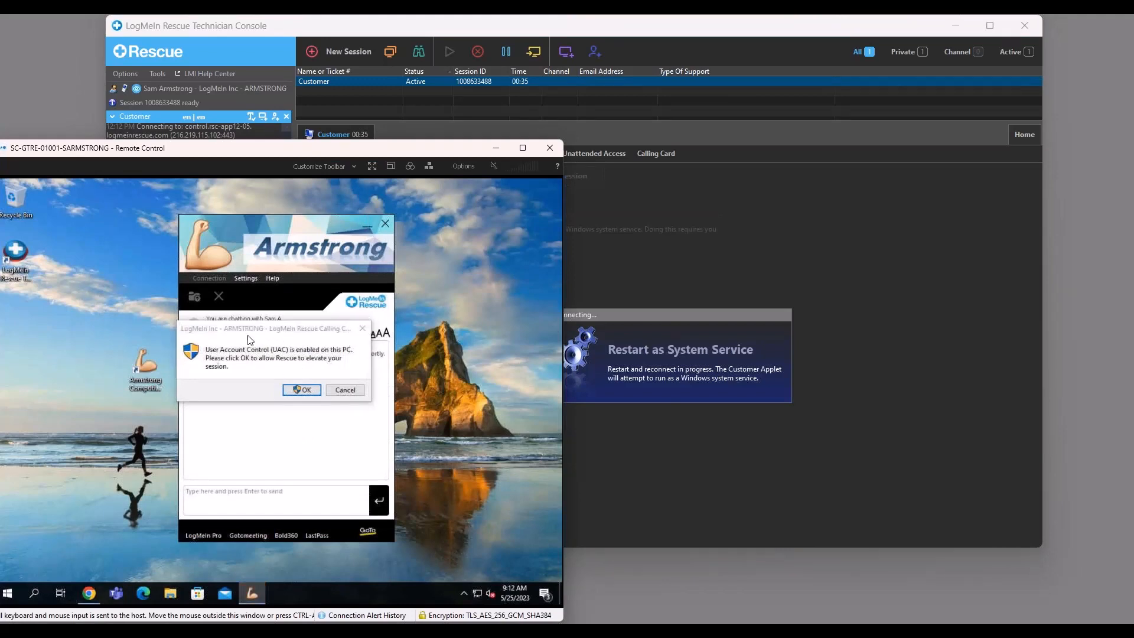
left_click(303, 389)
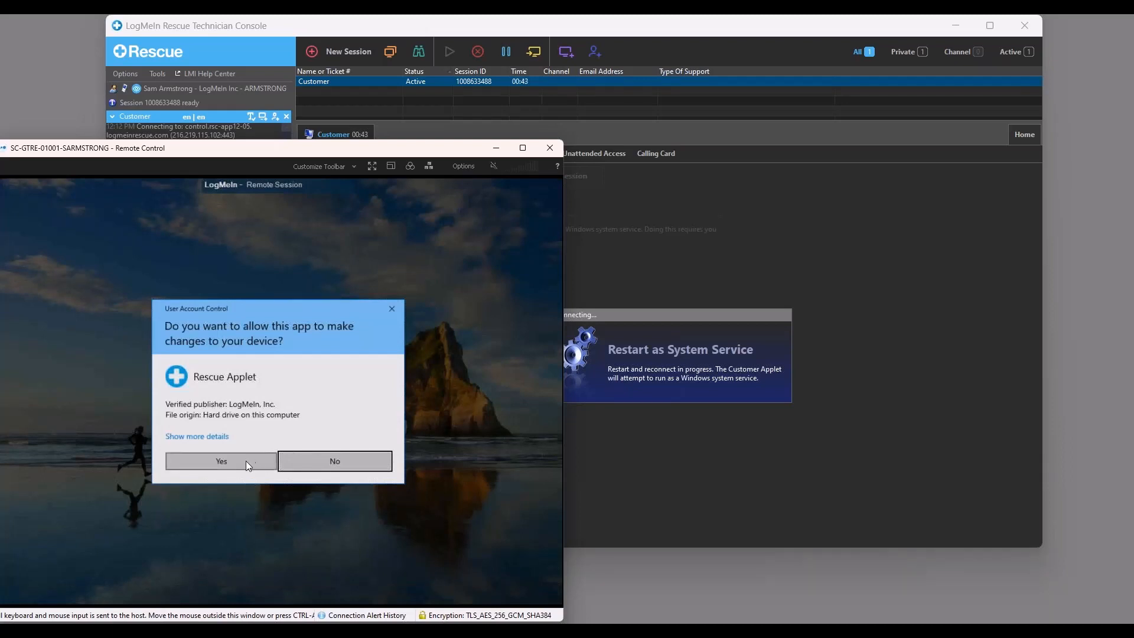
left_click(232, 464)
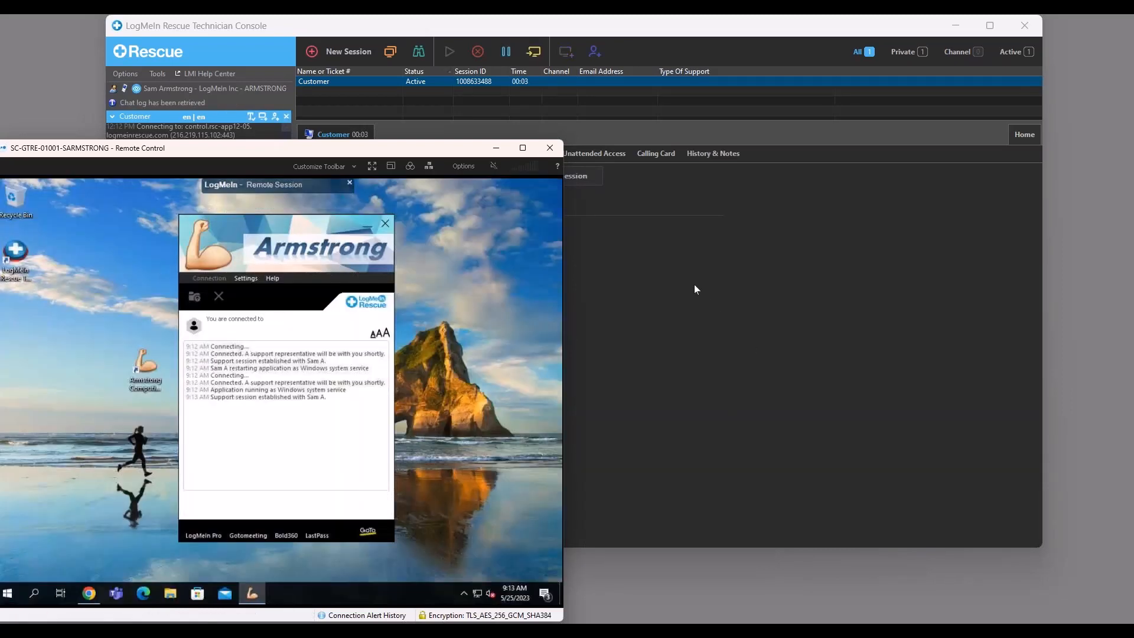
Launch a remote control session from the console and grant the technician's permission request on the customer machine.
left_click(667, 222)
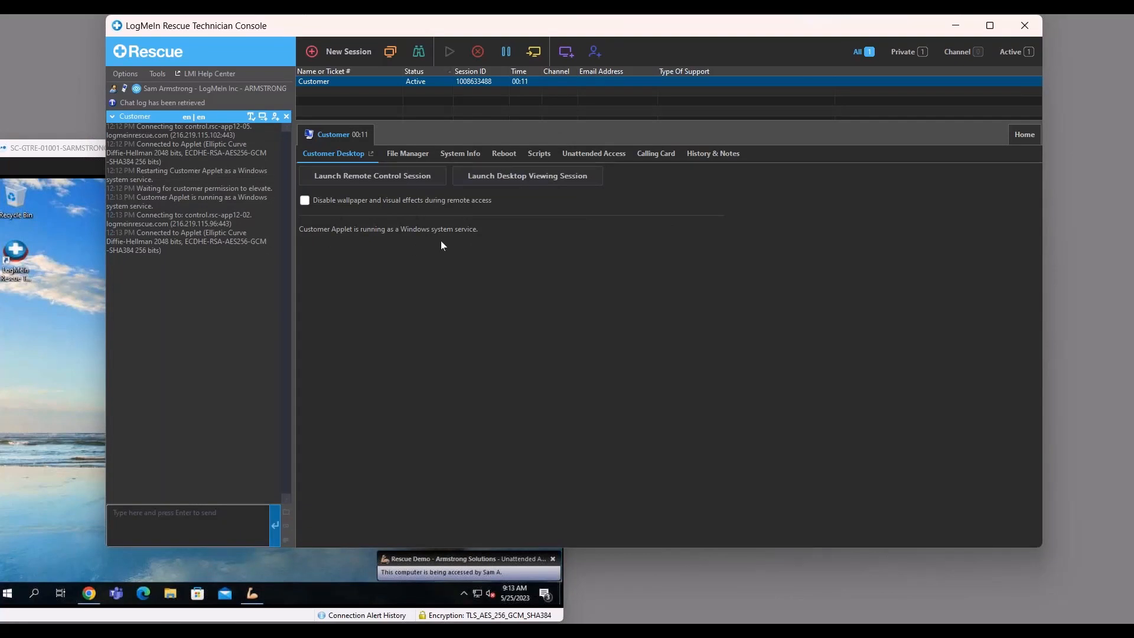
left_click(407, 179)
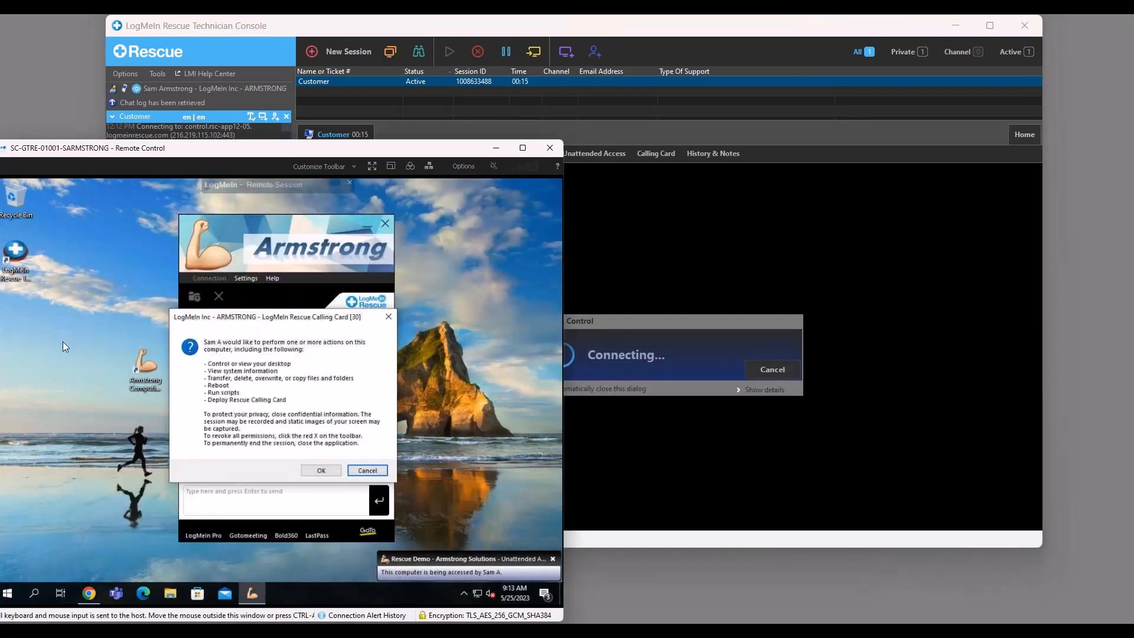
left_click(334, 469)
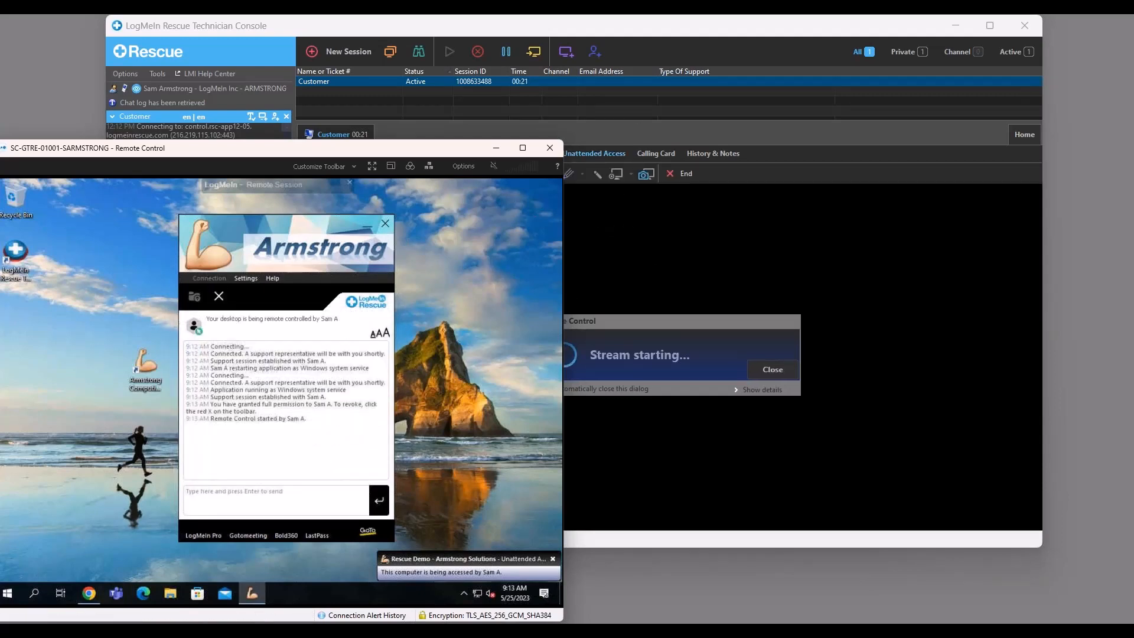
left_click(649, 111)
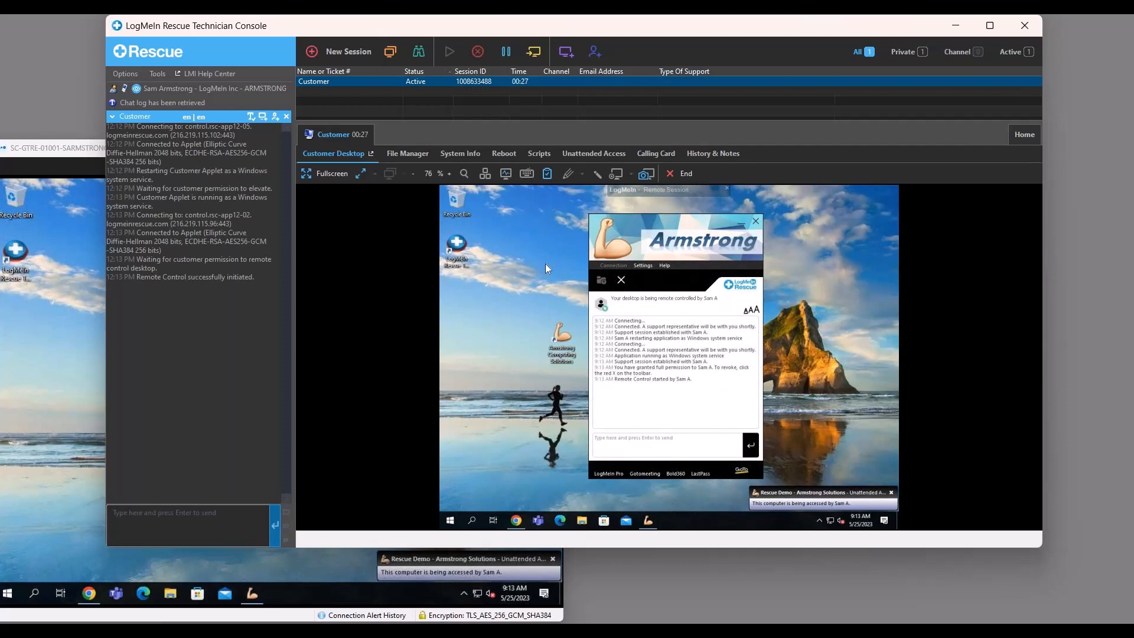
Request Command Prompt as administrator on the customer's desktop through remote control, then dismiss the User Account Control prompt.
left_click(450, 519)
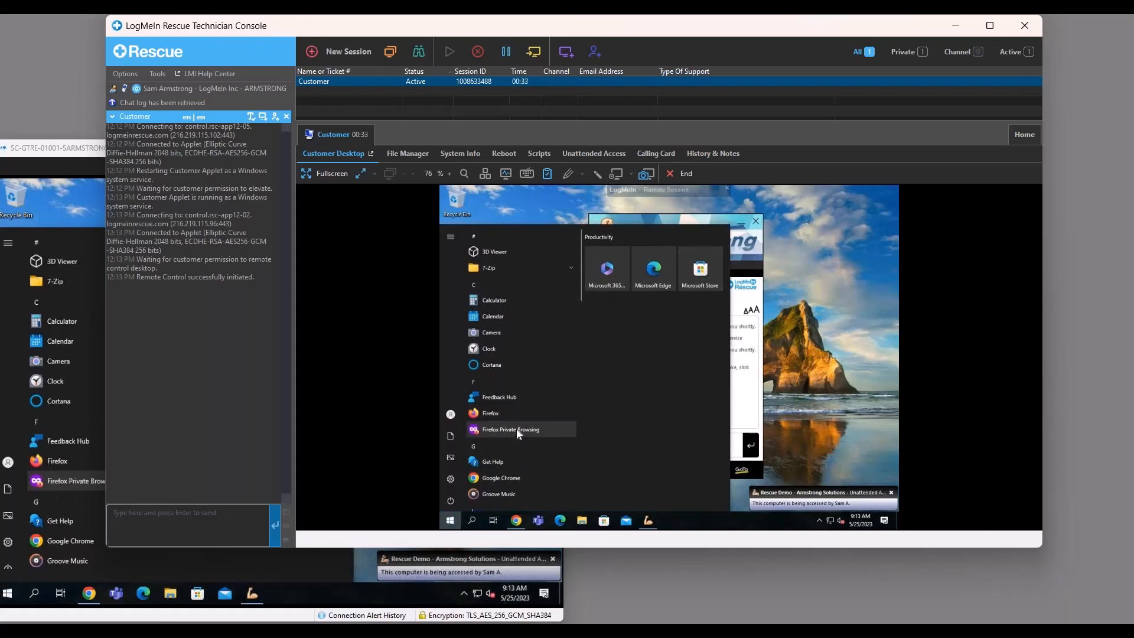
type("cmd")
right_click(534, 269)
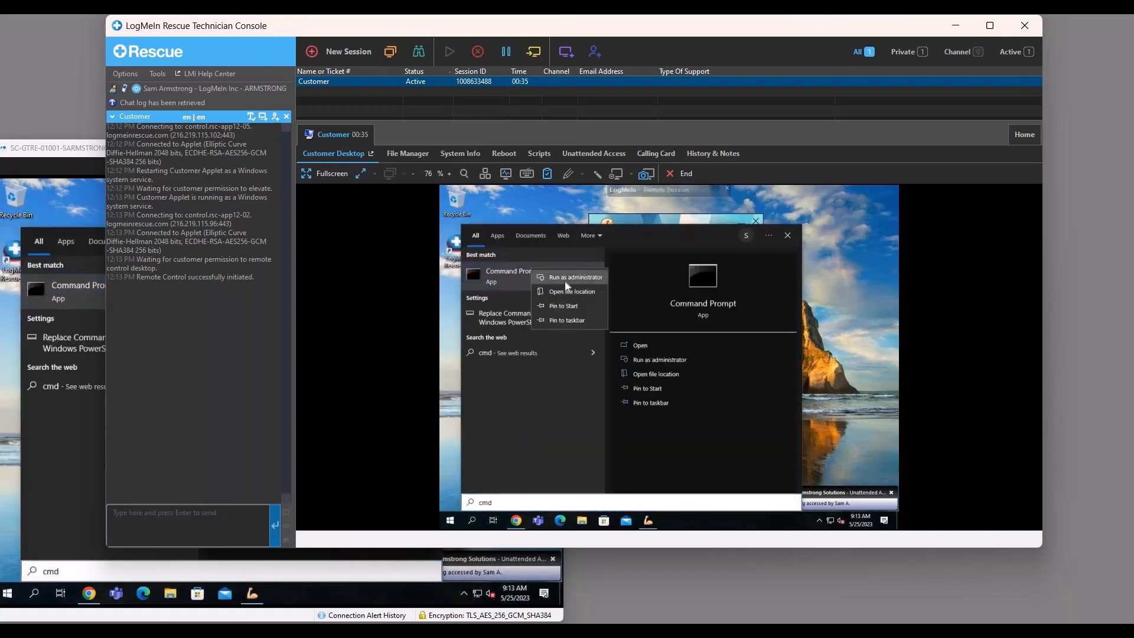
left_click(554, 278)
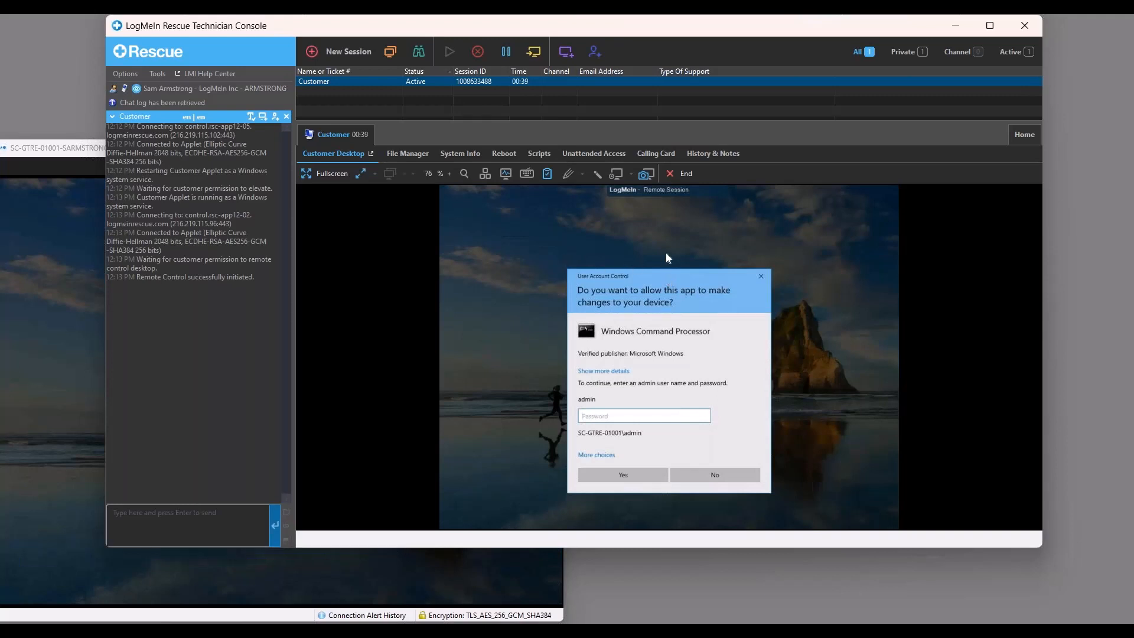
left_click_drag(636, 311, 634, 288)
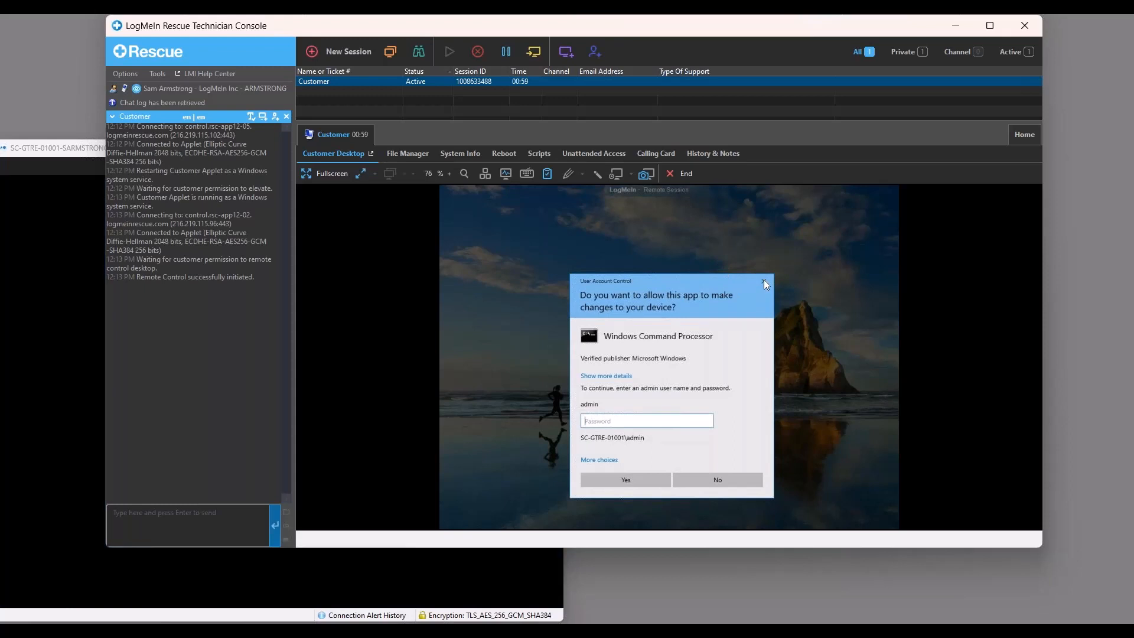
left_click(764, 281)
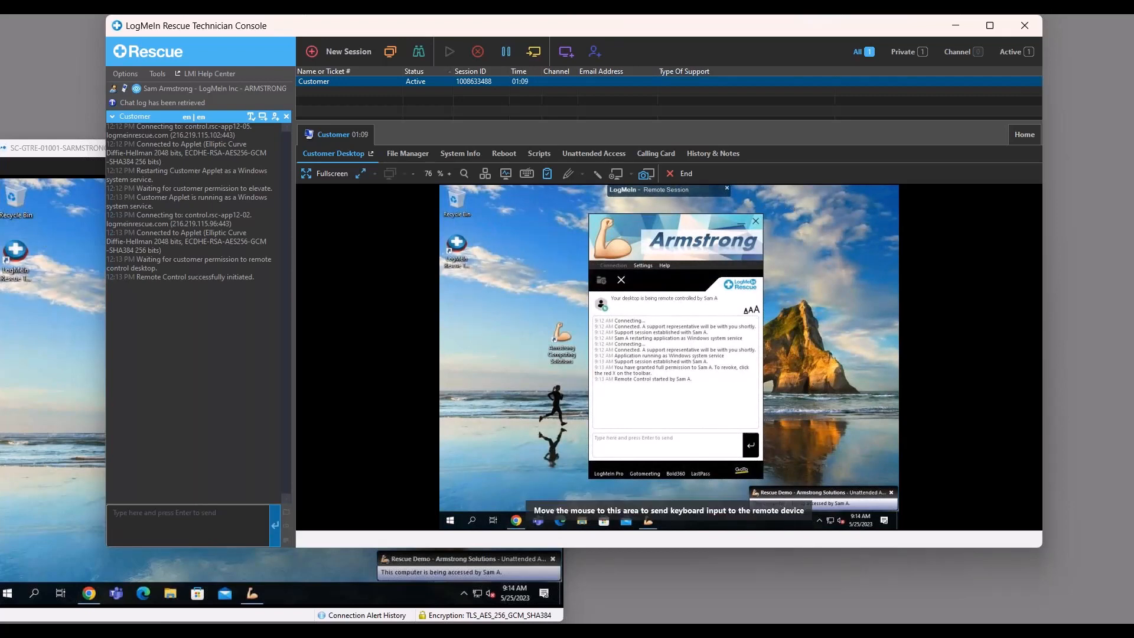
End and close the customer's session in the Technician Console, and restore the VM - Armstrong_Test window.
left_click(479, 52)
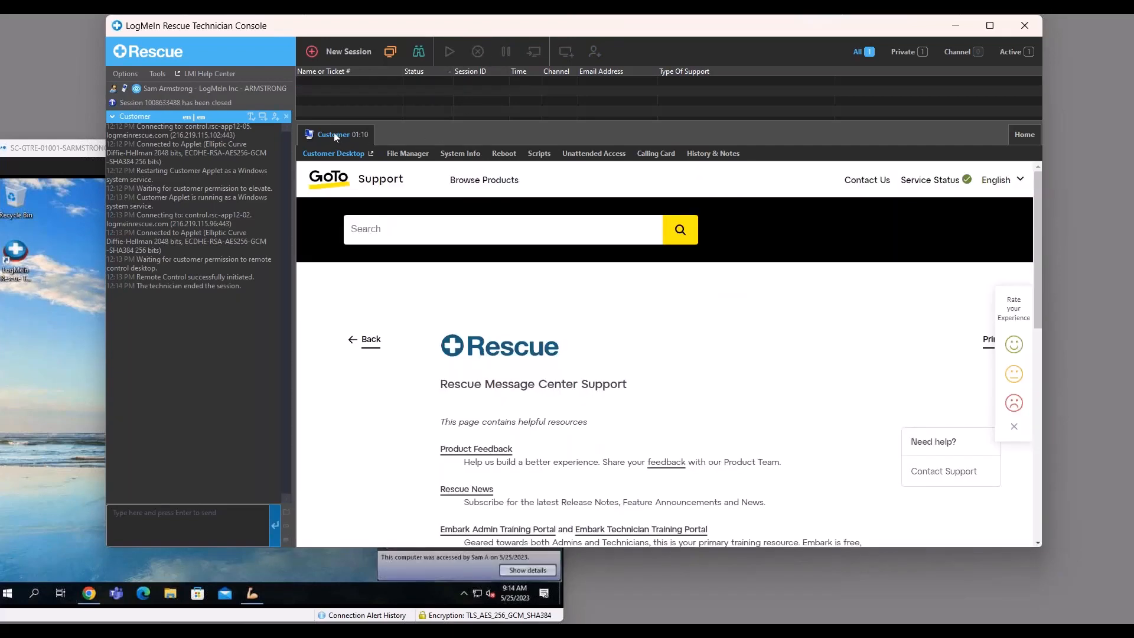
left_click(329, 134)
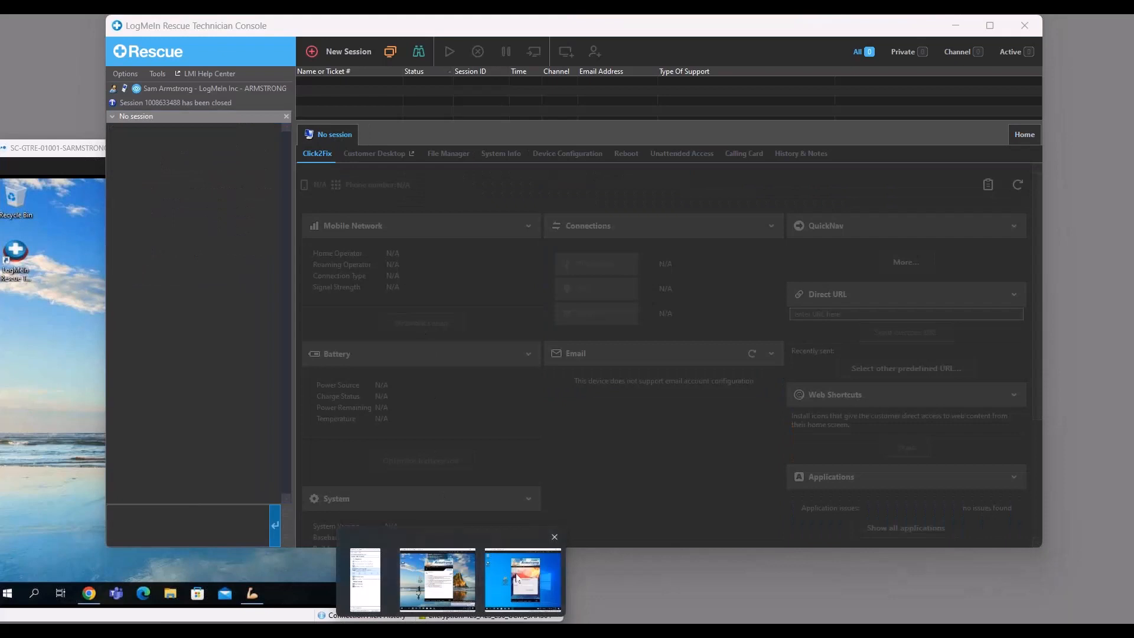
left_click(520, 577)
left_click_drag(864, 323, 875, 320)
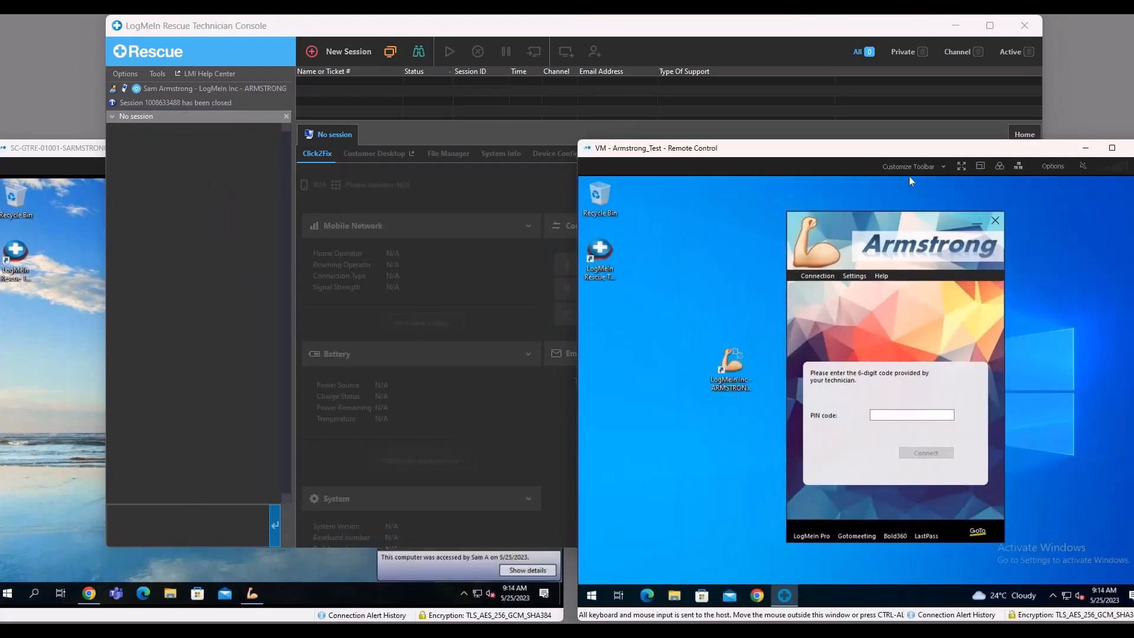
Create another session with a PIN code, select the generated code for reuse, and close the session dialog.
left_click(345, 51)
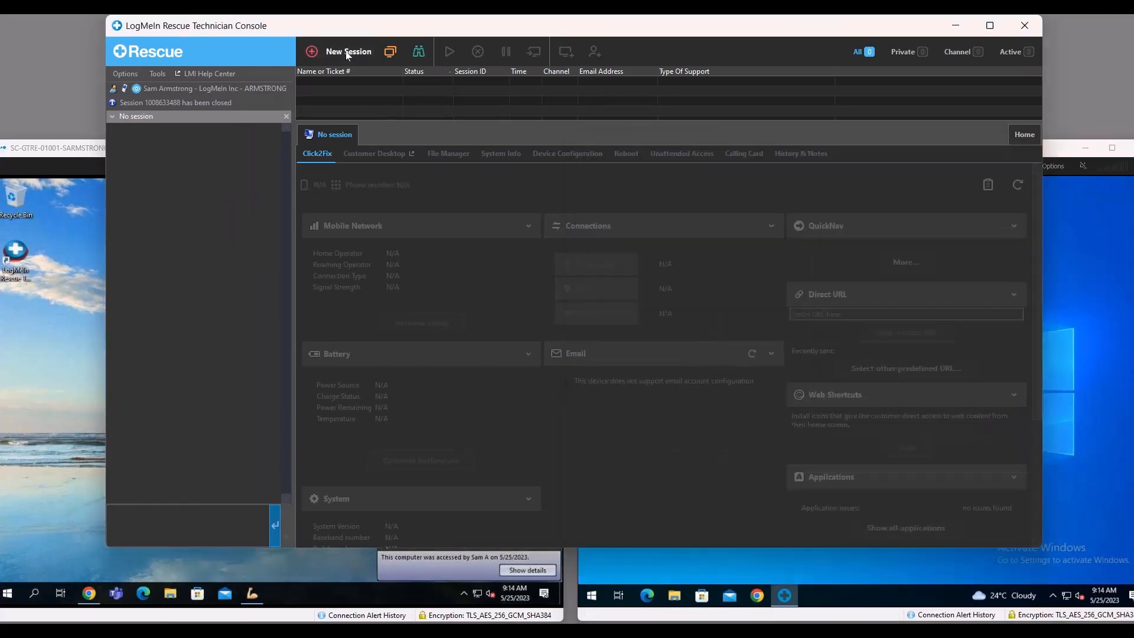
left_click(361, 289)
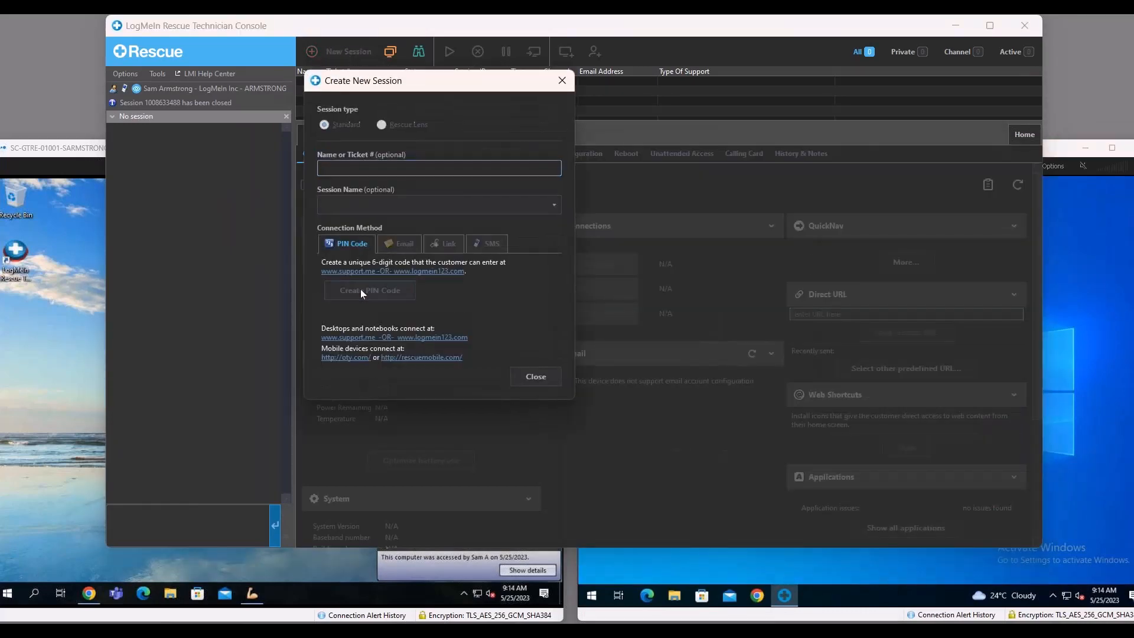
double_click(367, 263)
key("ctrl+c")
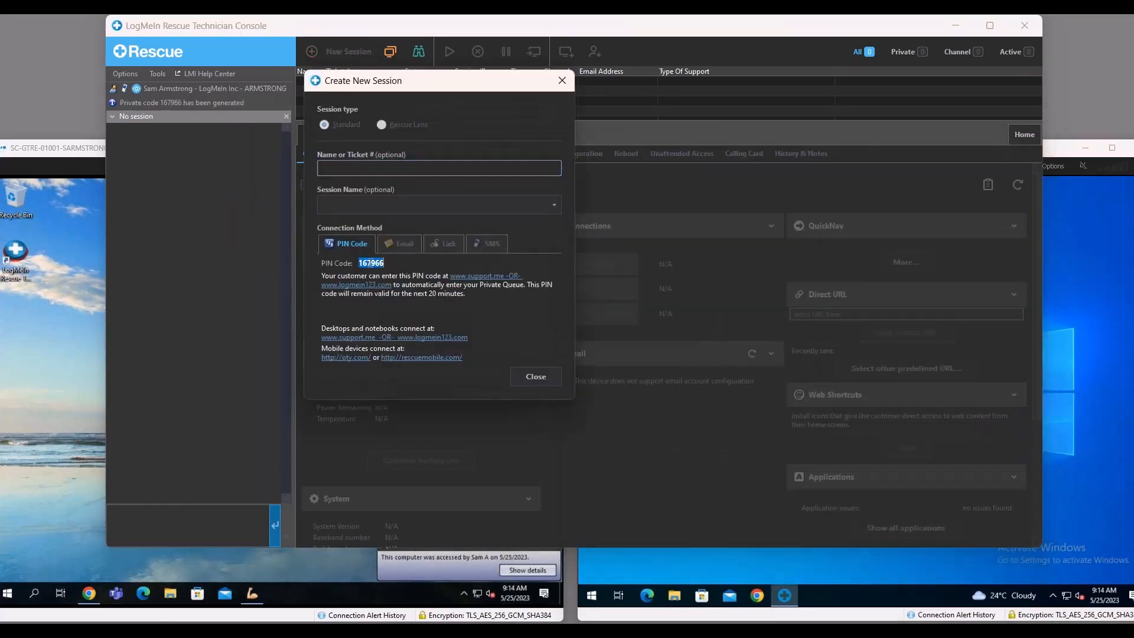
left_click(536, 377)
Paste the new PIN code into the Calling Card on the VM - Armstrong_Test machine and connect.
left_click(1087, 306)
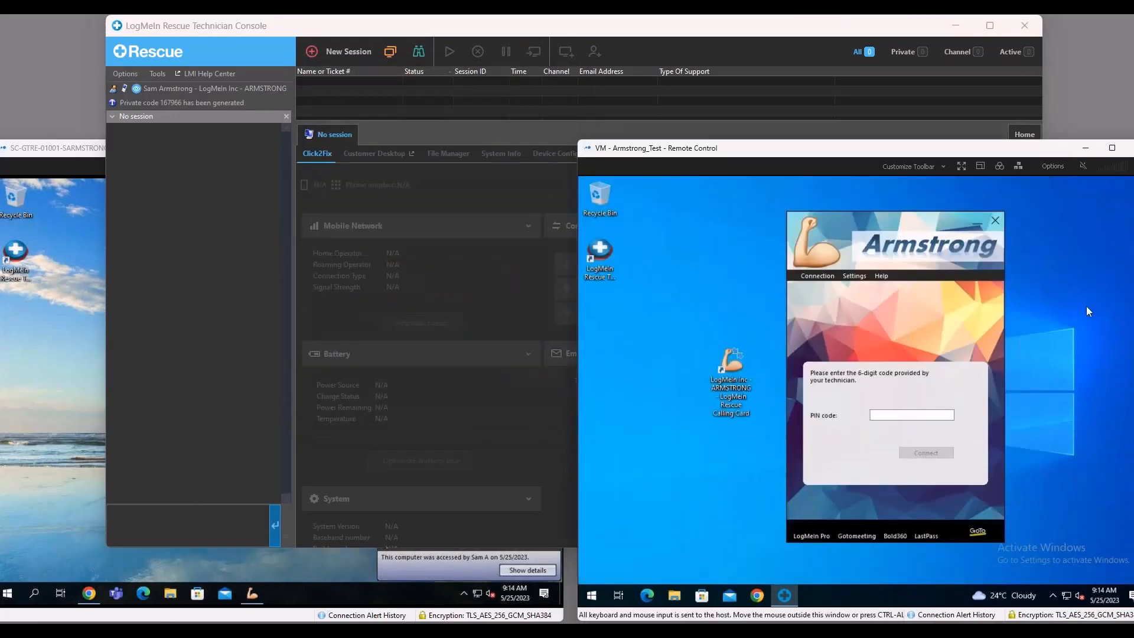
left_click(910, 413)
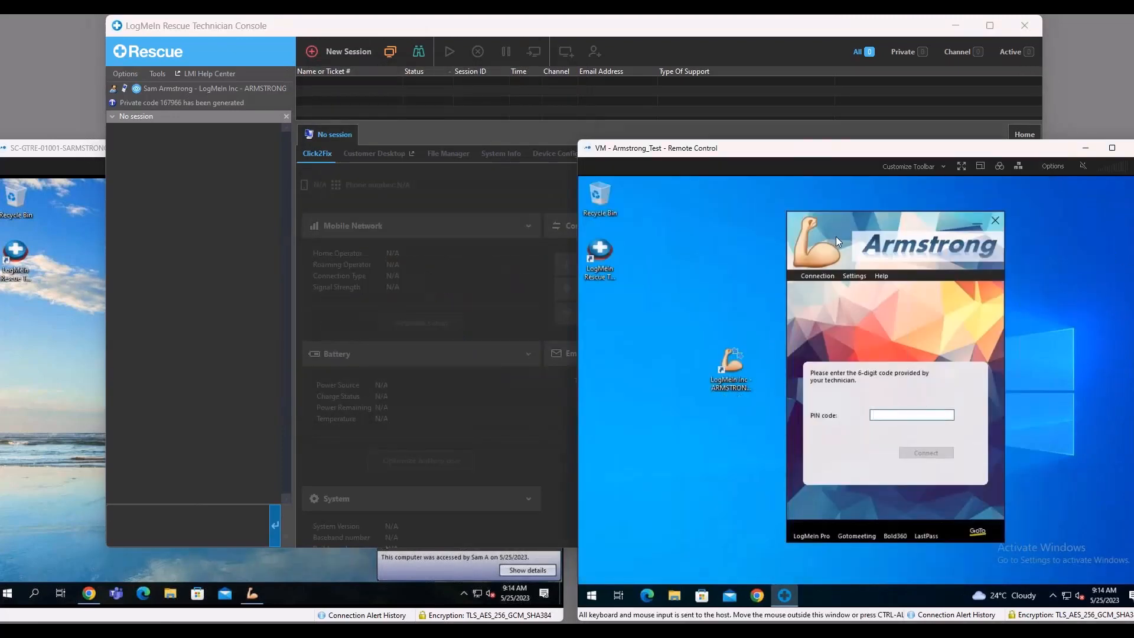
left_click_drag(836, 237, 831, 239)
key("ctrl+v")
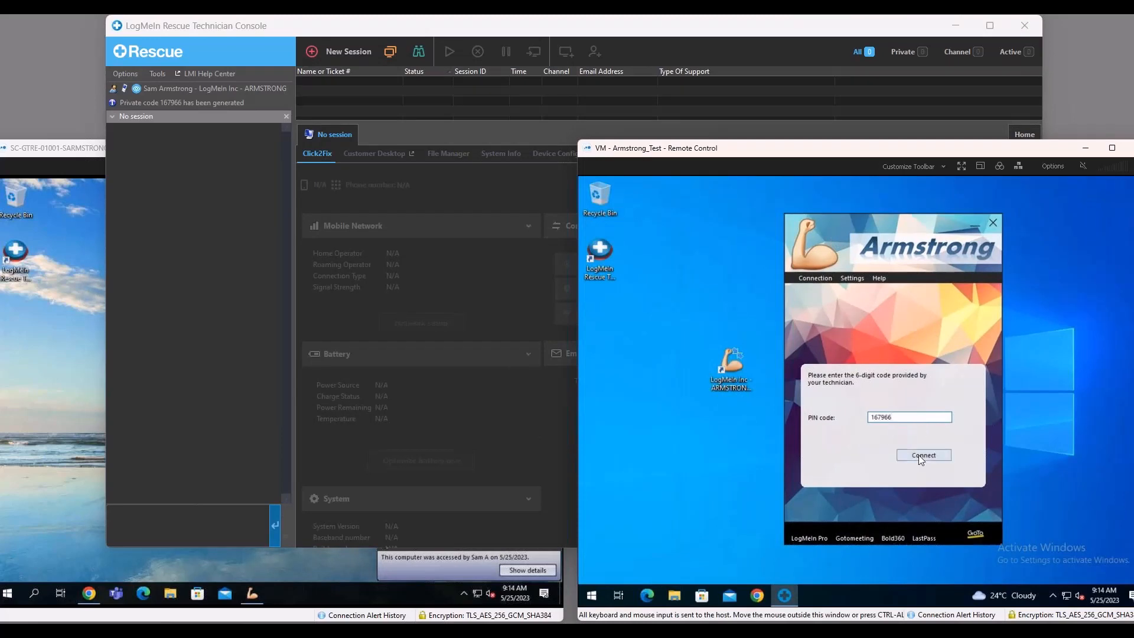
left_click(920, 455)
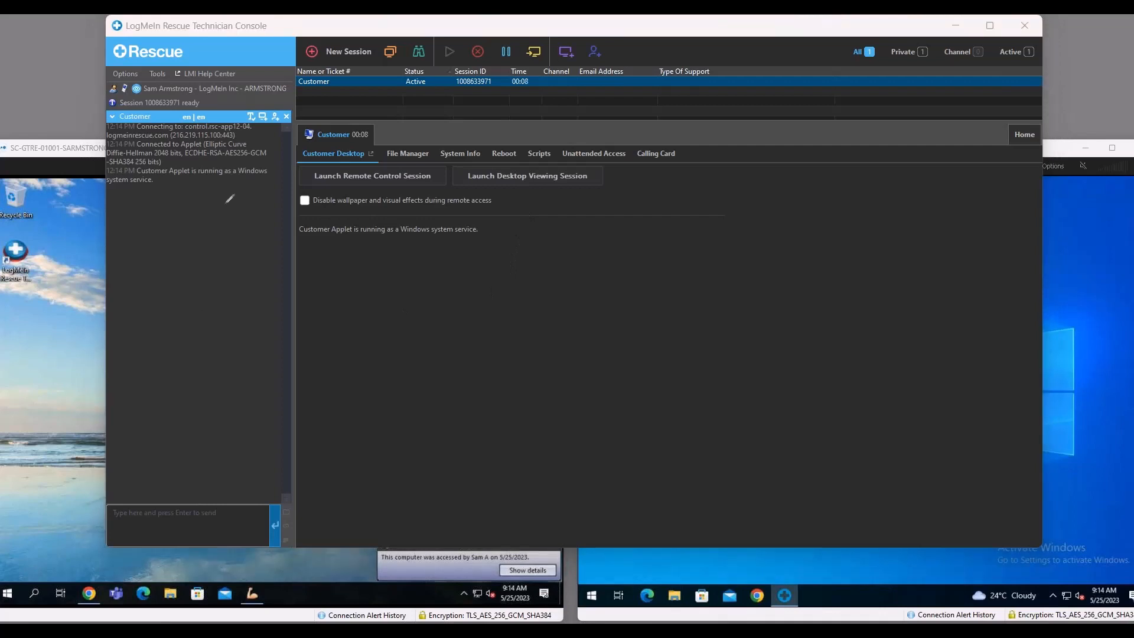
Circle the status line about the Customer Applet running as a Windows system service, add an arrow, and clear the annotations.
mouse_move(472, 250)
left_mouse_down()
mouse_move(279, 231)
mouse_move(377, 211)
mouse_move(480, 212)
mouse_move(473, 259)
mouse_move(459, 266)
left_mouse_up()
mouse_move(407, 372)
left_mouse_down()
mouse_move(407, 292)
mouse_move(385, 319)
left_mouse_up()
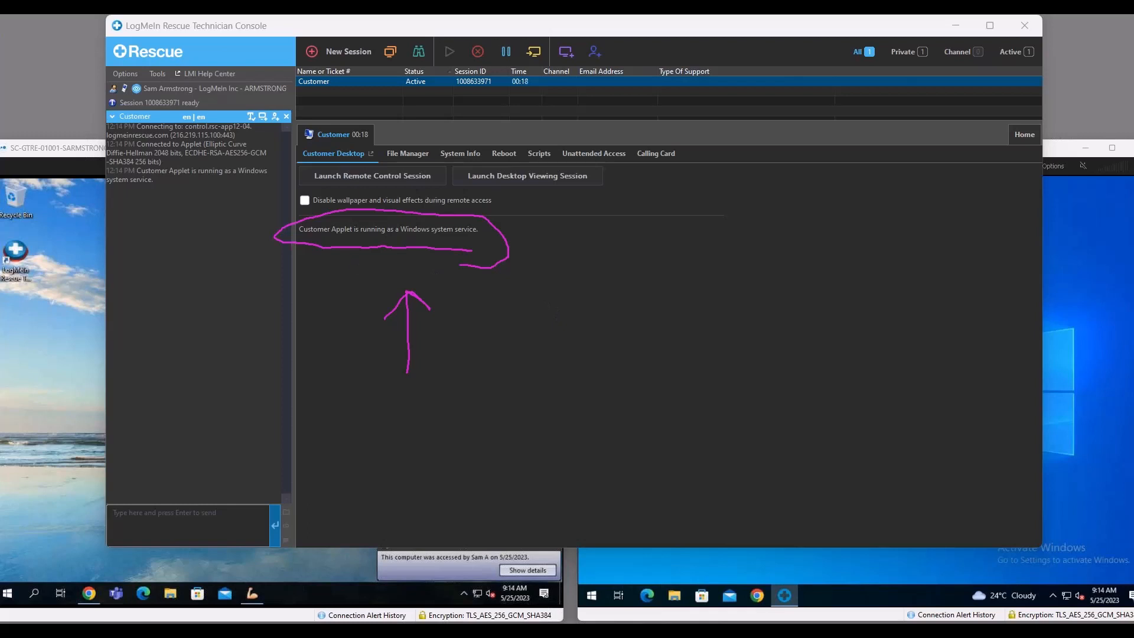
key("Escape")
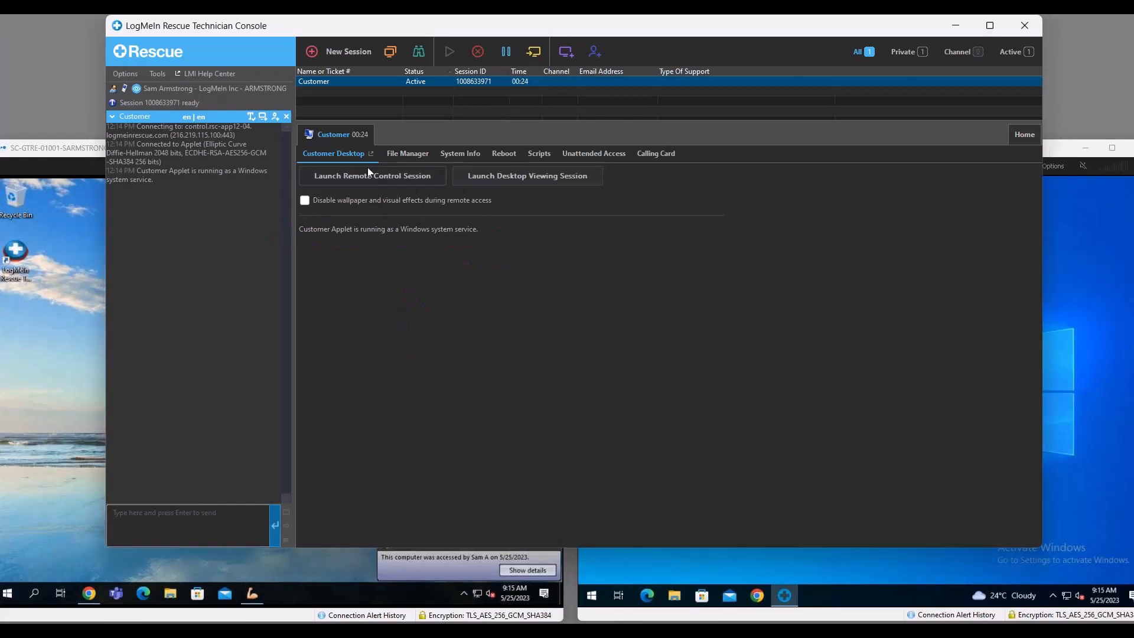
Launch a remote control session for the customer's desktop and accept the permission request on the VM - Armstrong_Test machine.
left_click(1079, 235)
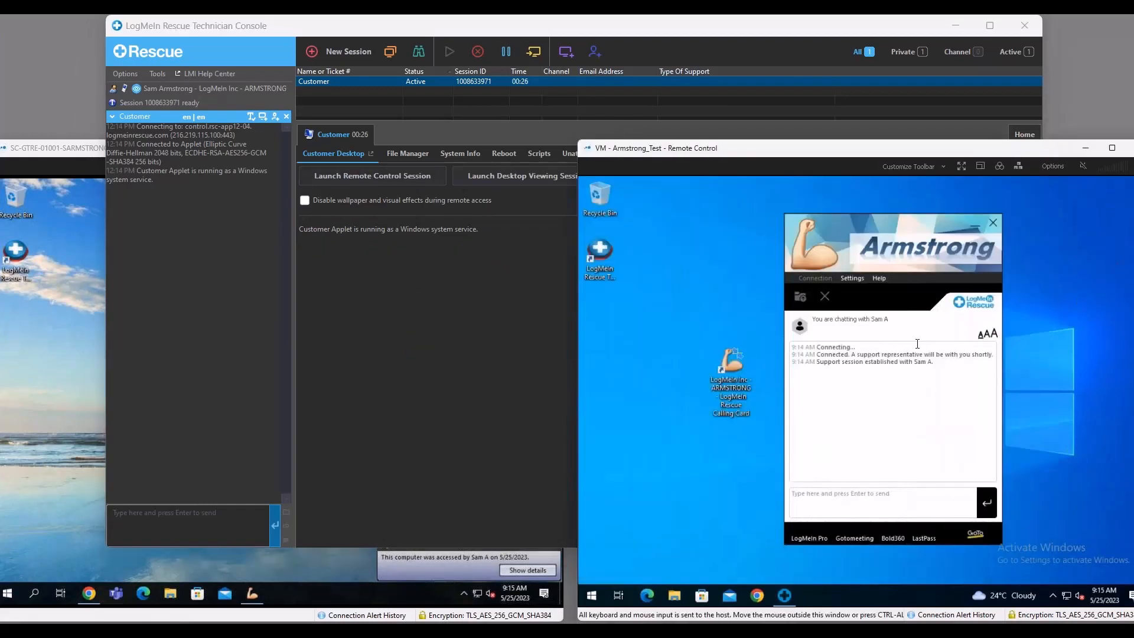
left_click(377, 176)
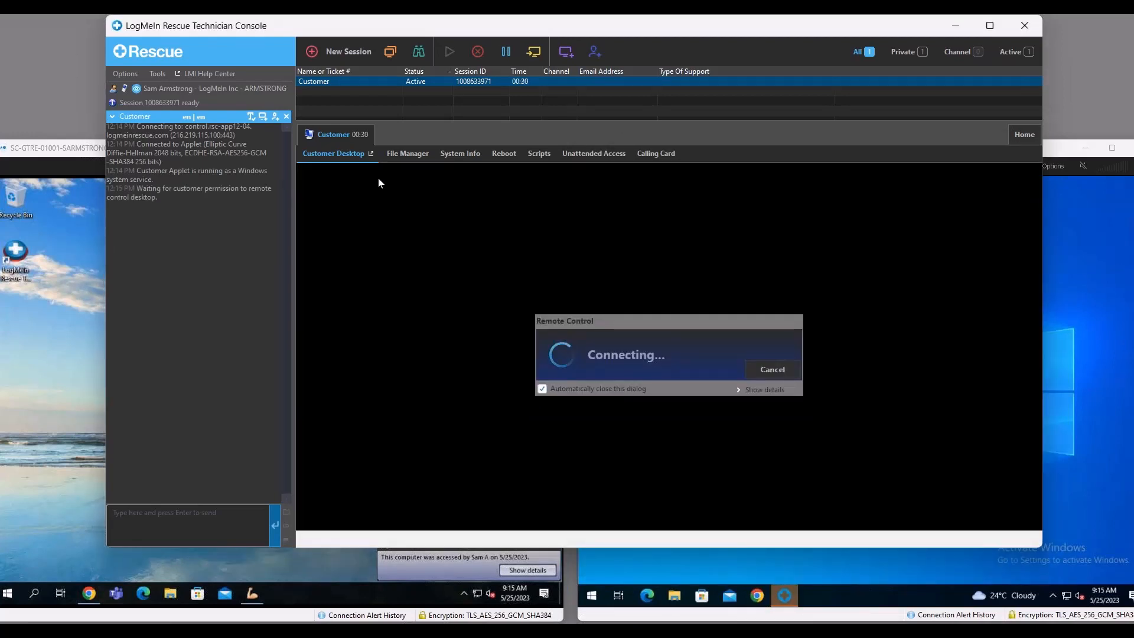
left_click(1080, 284)
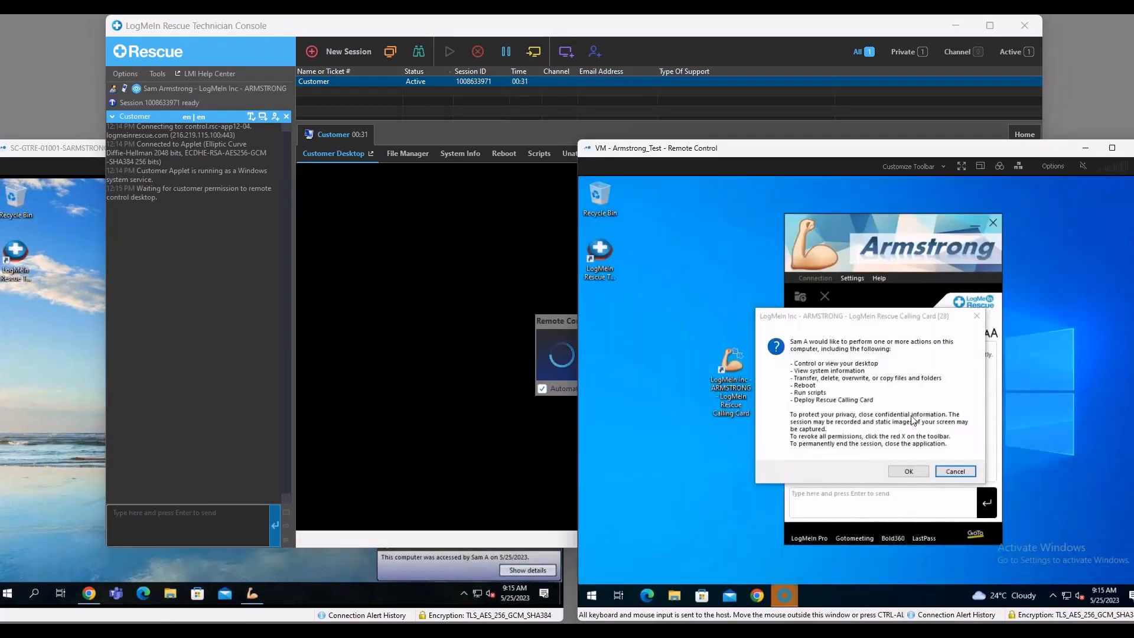
left_click(915, 470)
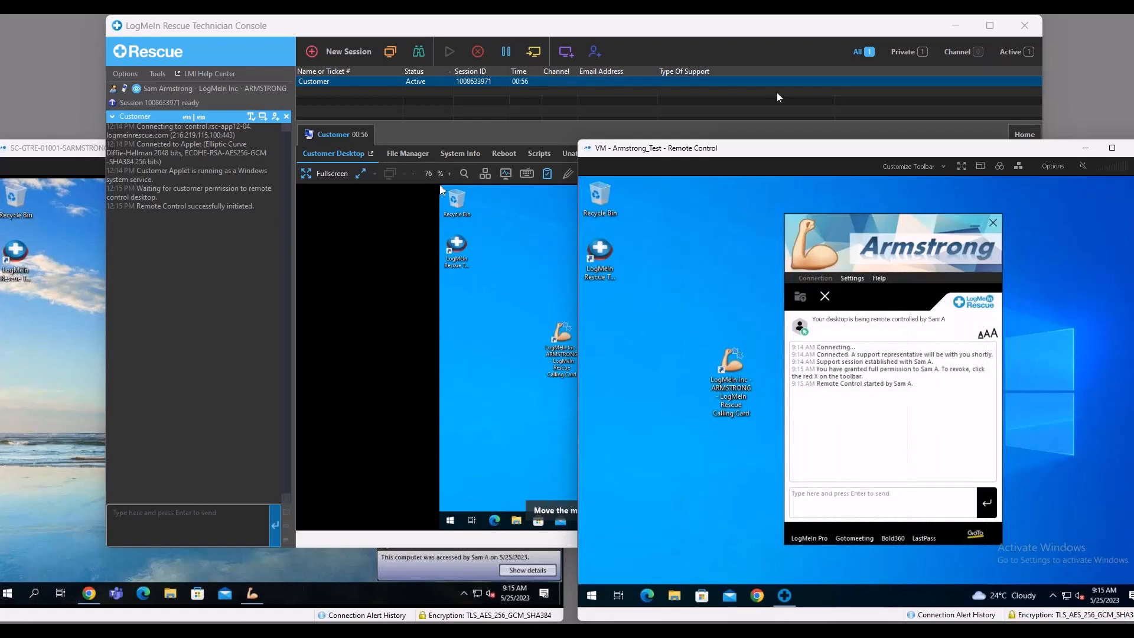
End the remote control session and draw two crossed-out boxes below the applet's system service status line.
left_click(781, 97)
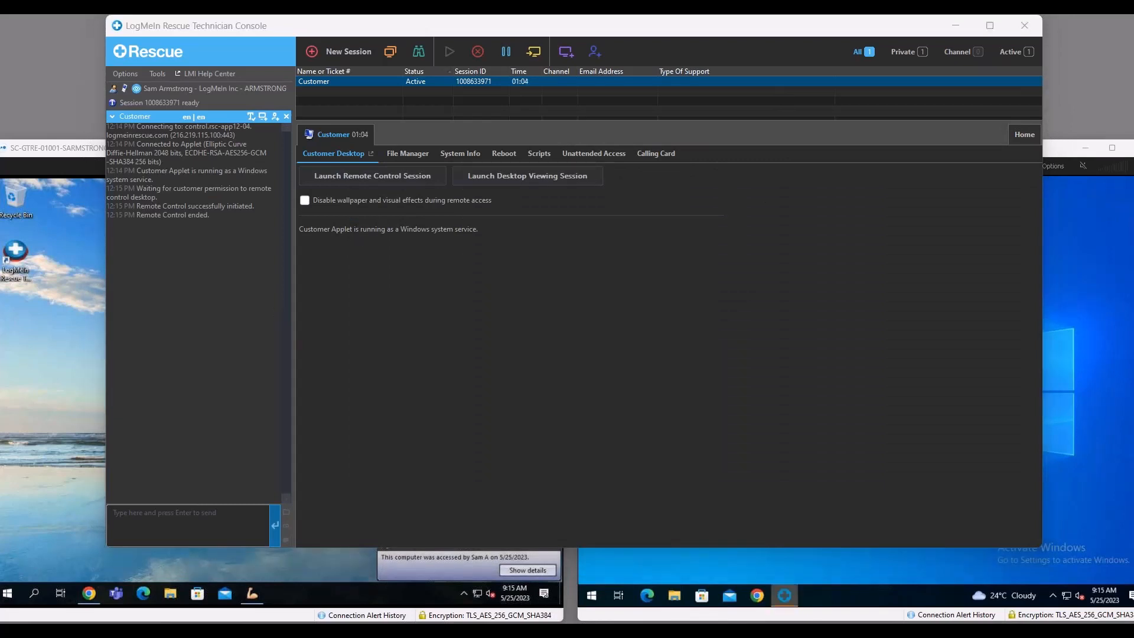
mouse_move(304, 254)
left_mouse_down()
mouse_move(422, 254)
mouse_move(459, 270)
mouse_move(316, 284)
mouse_move(288, 260)
left_mouse_up()
mouse_move(300, 317)
left_mouse_down()
mouse_move(432, 300)
mouse_move(454, 352)
mouse_move(298, 331)
left_mouse_up()
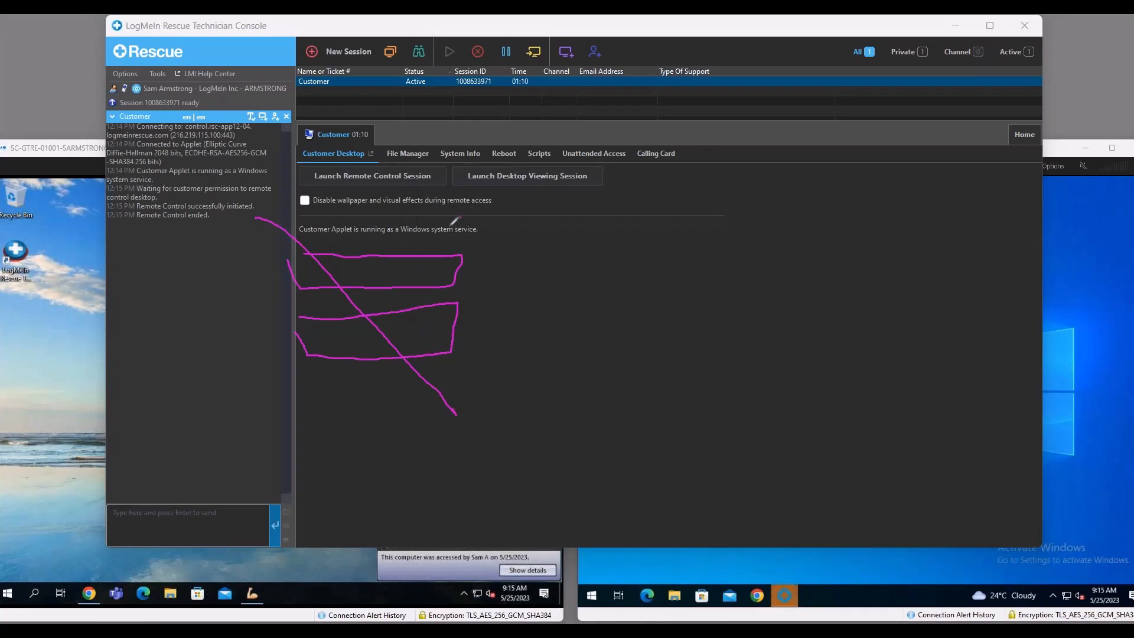
left_click_drag(459, 218, 300, 435)
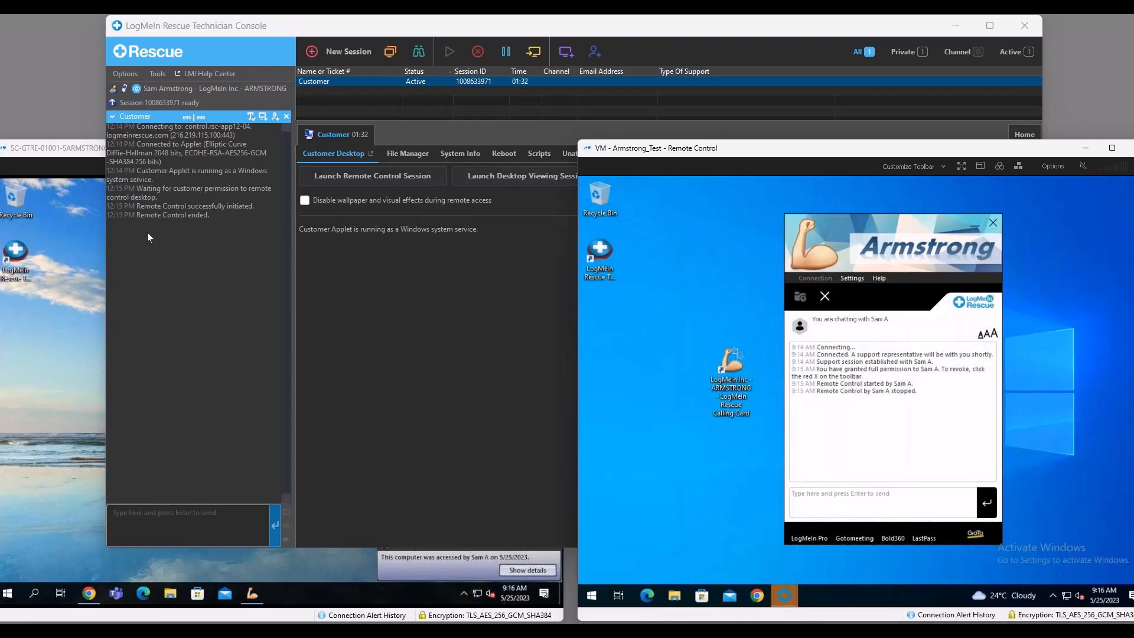
Review the Calling Card chat log on the other remote computer and the Calling Card installation settings in the Technician Console.
left_click(83, 231)
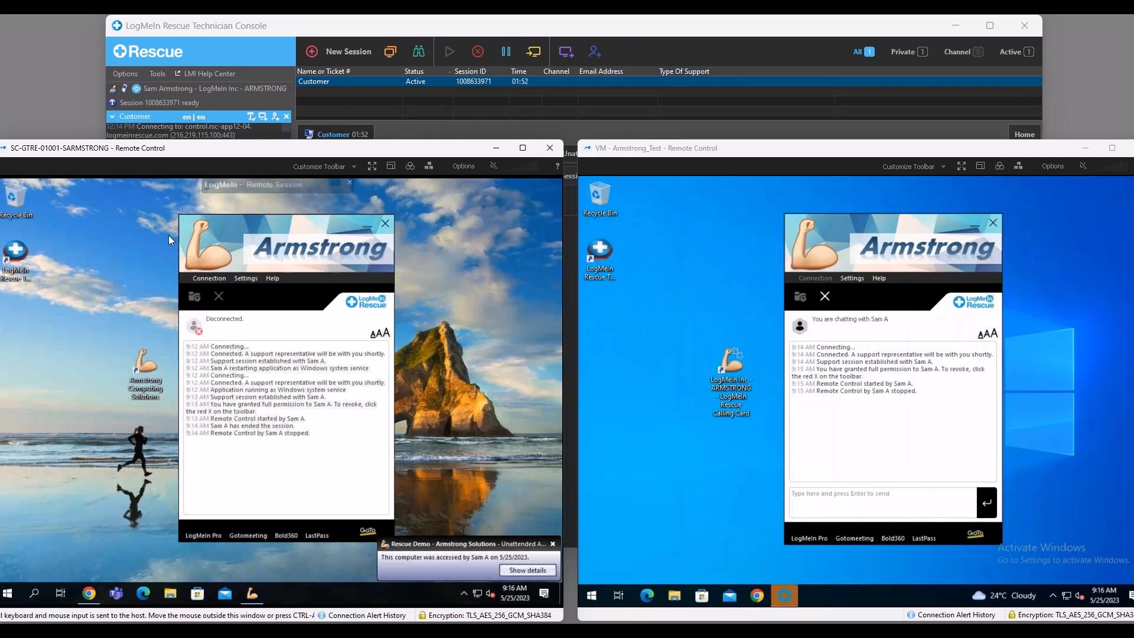
left_click(521, 97)
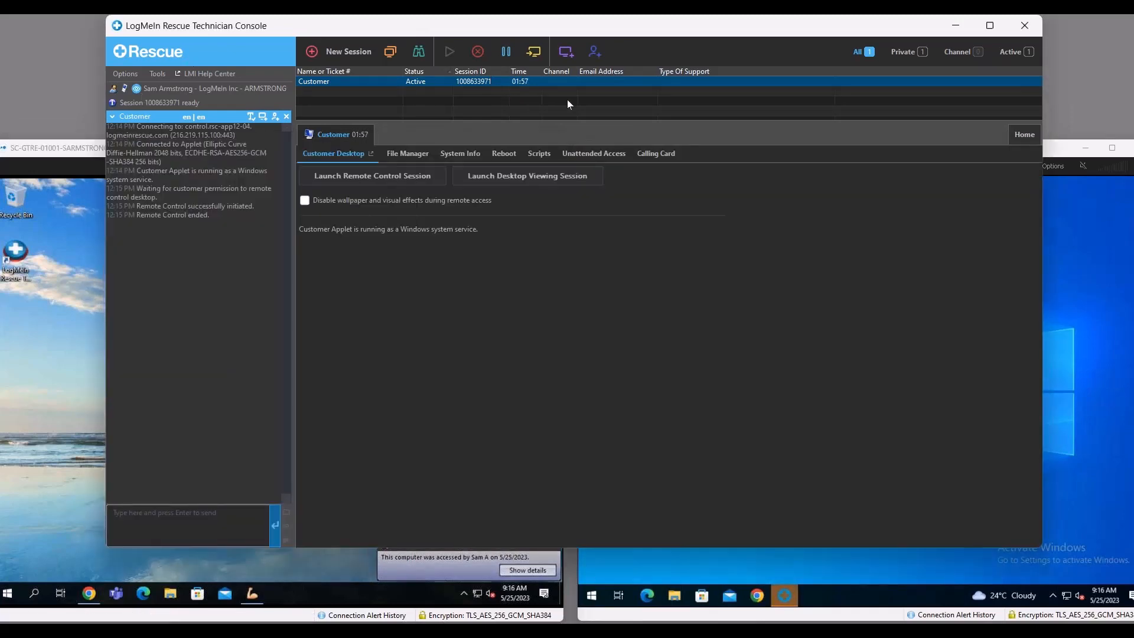
left_click(658, 154)
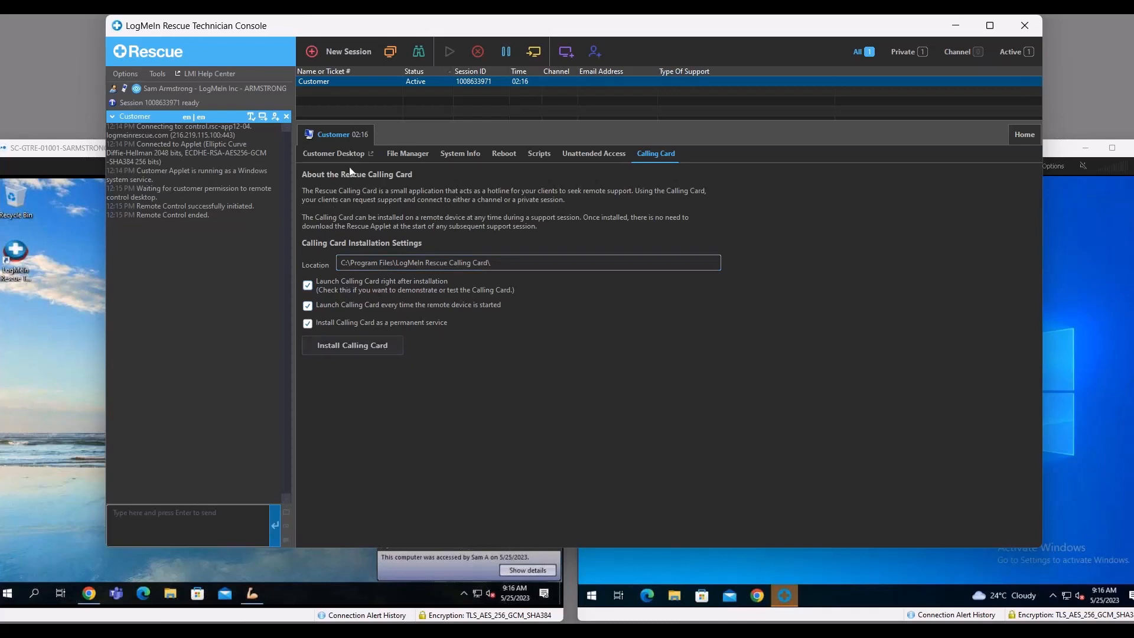
Return to the customer's desktop options and launch another remote control session.
left_click(333, 154)
left_click(372, 176)
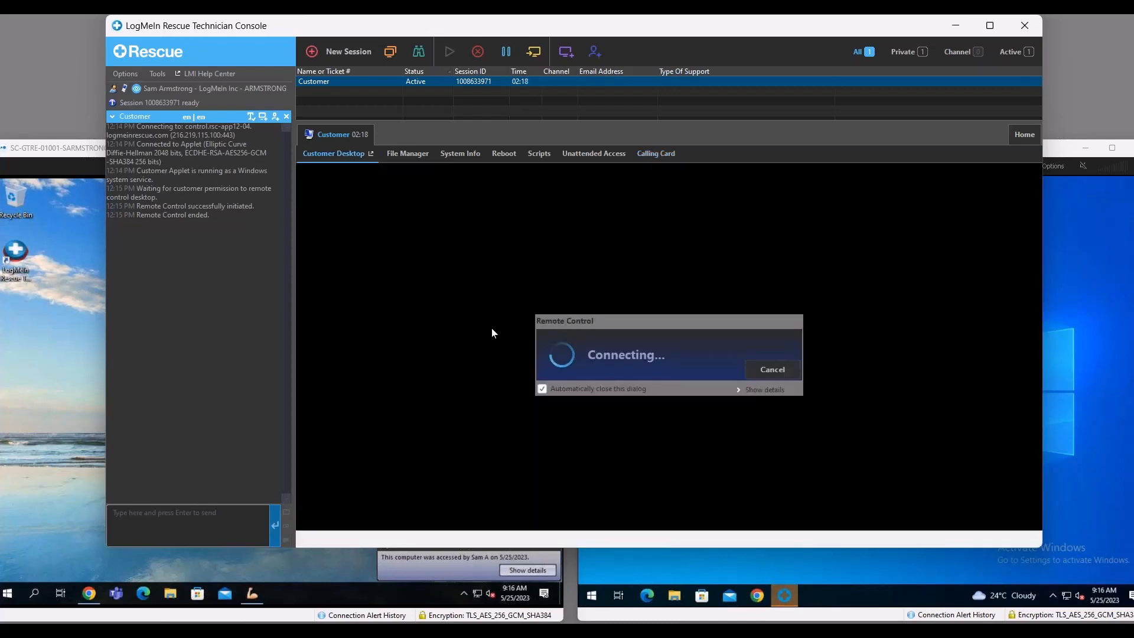